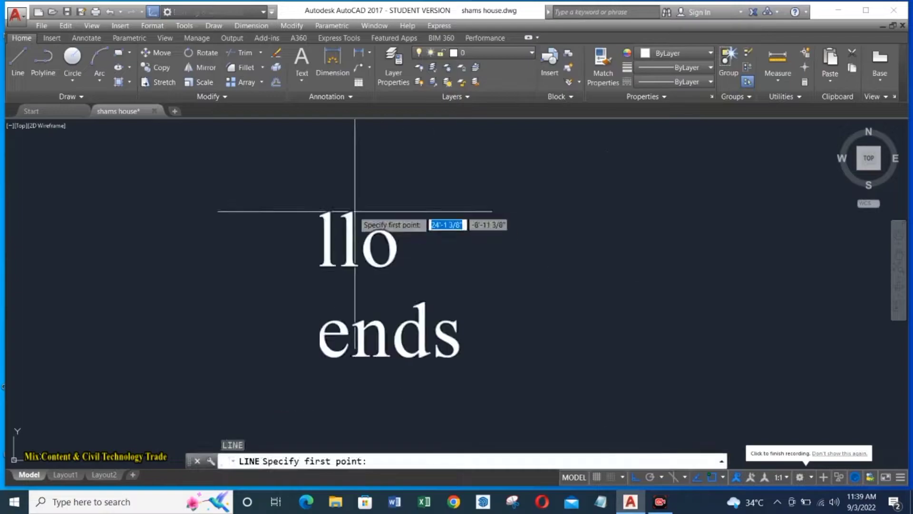
Draw the top wall line and offset it 10 inches below to double it.
left_click(350, 210)
type("10")
key("Return")
left_click(428, 206)
left_click(471, 250)
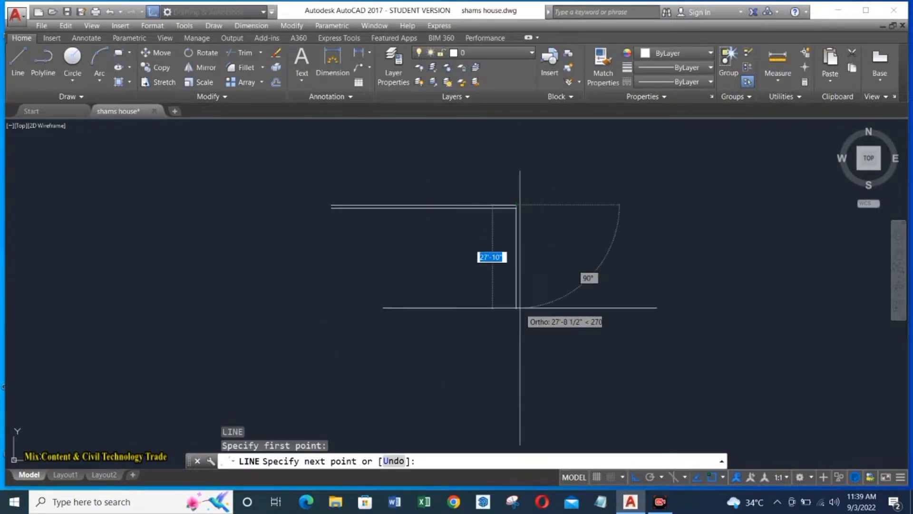
type("50")
Offset a vertical wall line 10 inches to its left.
key("Return")
key("Escape")
key("o")
key("Return")
key("Return")
left_click(515, 295)
left_click(487, 306)
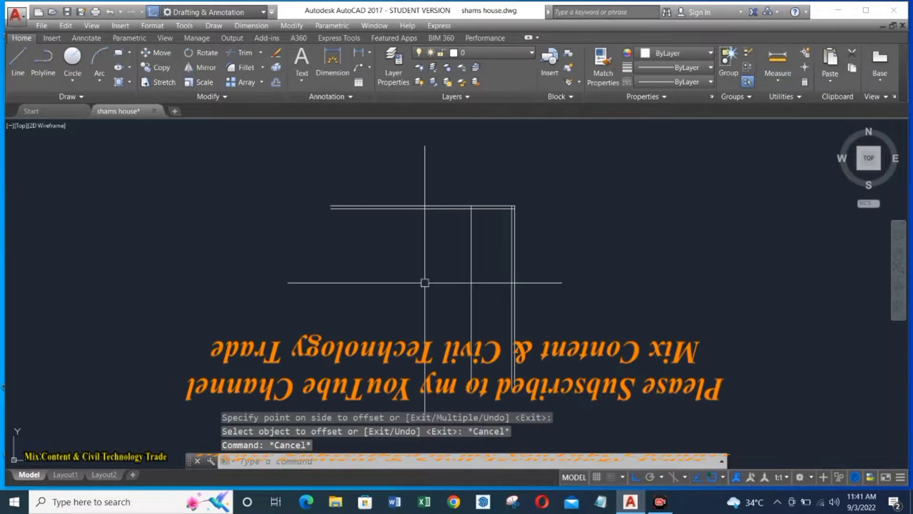
Offset the remaining vertical wall lines by 10 inches to form wall pairs.
key("Return")
type("10")
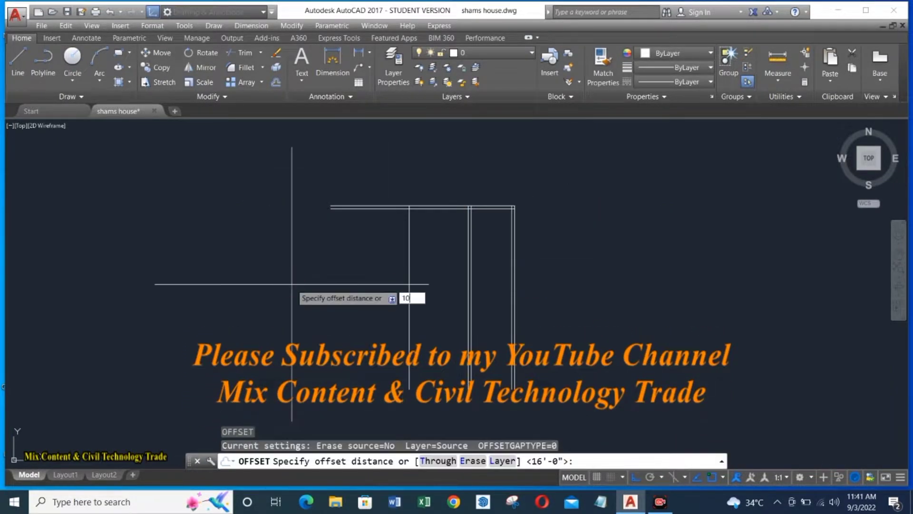
key("Return")
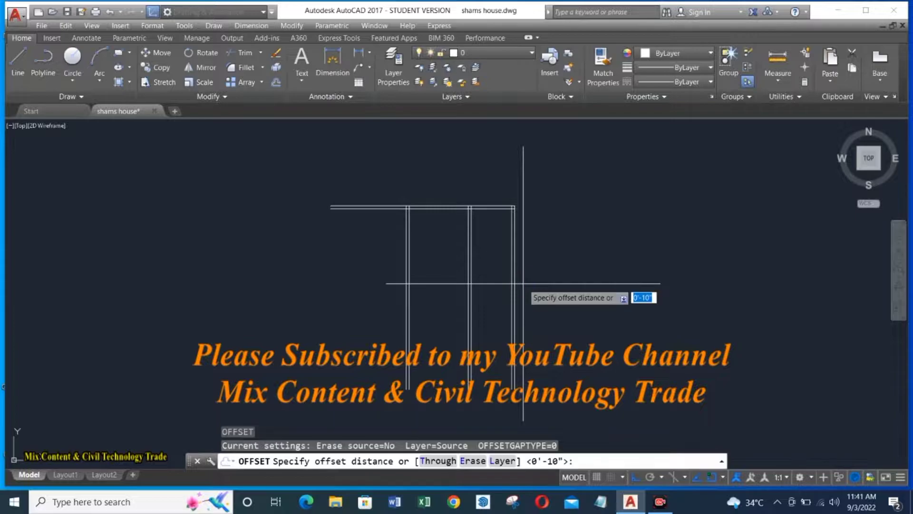
key("Return")
type("10")
key("Return")
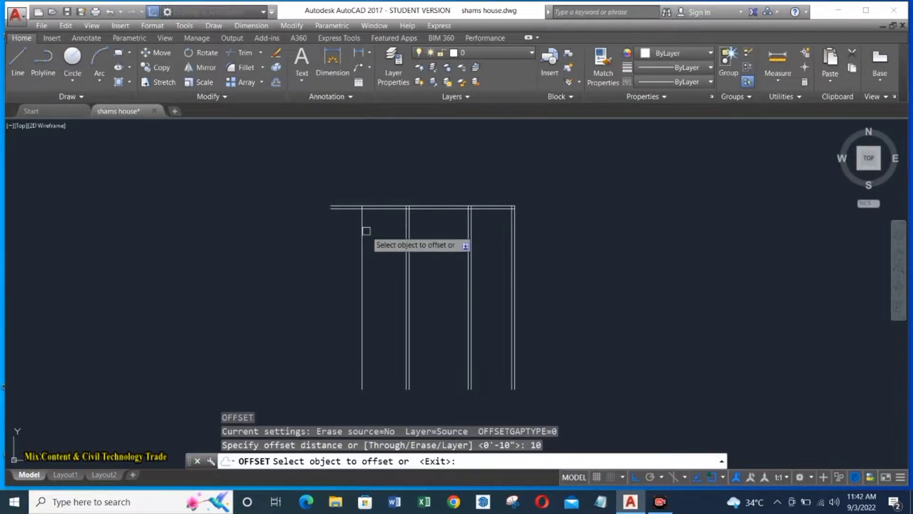
Trim the overlapping wall ends at the top intersections with a crossing selection.
key("Escape")
type("tr")
key("Return")
left_click_drag(475, 229, 320, 229)
scroll(530, 204, "up", 5)
scroll(96, 200, "up", 3)
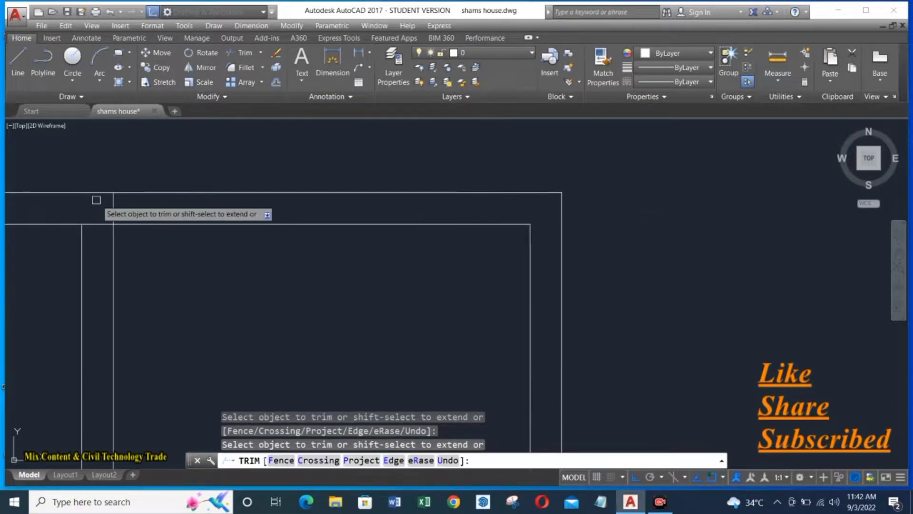
scroll(175, 255, "down", 5)
scroll(210, 214, "up", 2)
scroll(171, 243, "up", 2)
key("Escape")
Offset a new interior partition line 10 inches to divide a bay.
type("o")
key("Return")
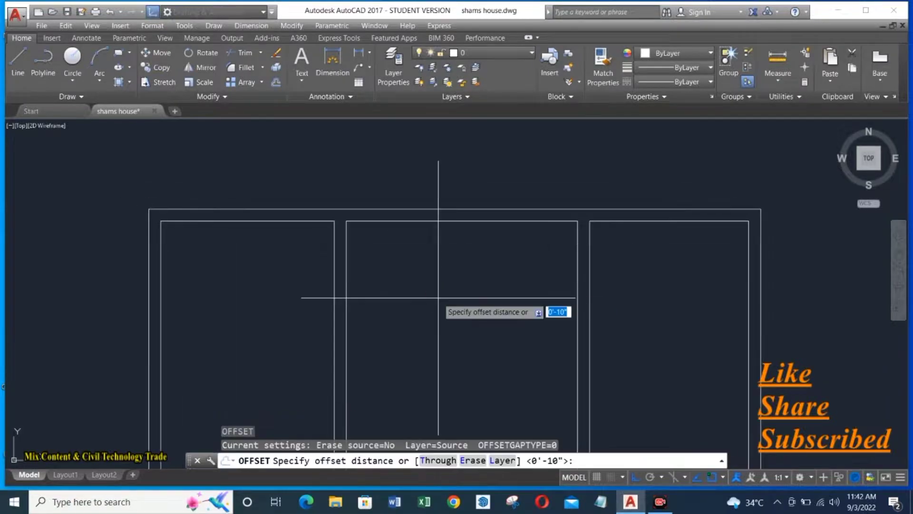
key("Return")
type("10")
key("Return")
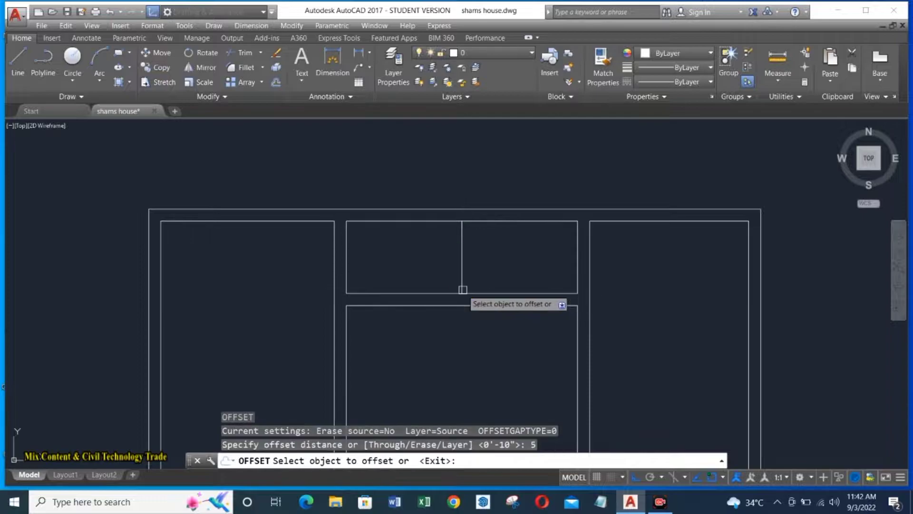
key("Escape")
scroll(465, 231, "down", 4)
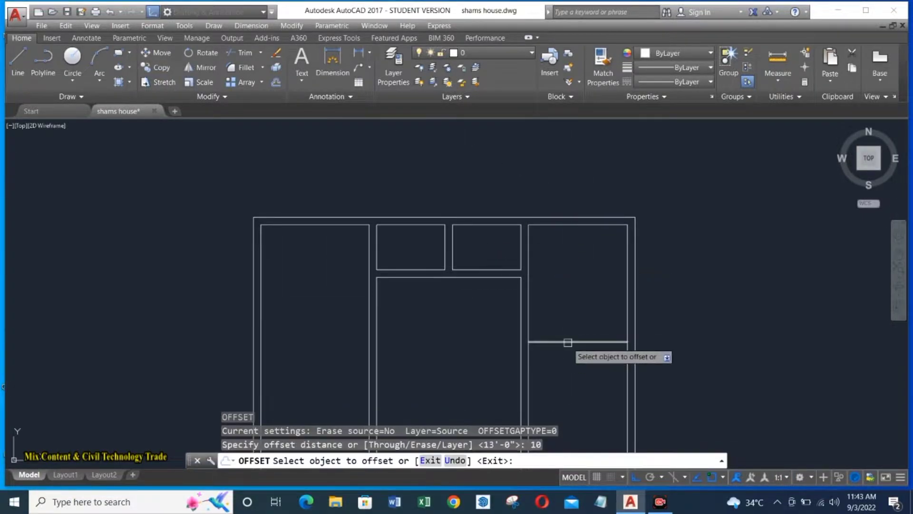
left_click(567, 343)
key("Escape")
Extend the lower partition lines so they meet the surrounding walls.
scroll(526, 310, "down", 3)
left_click(561, 291)
key("Return")
type("1")
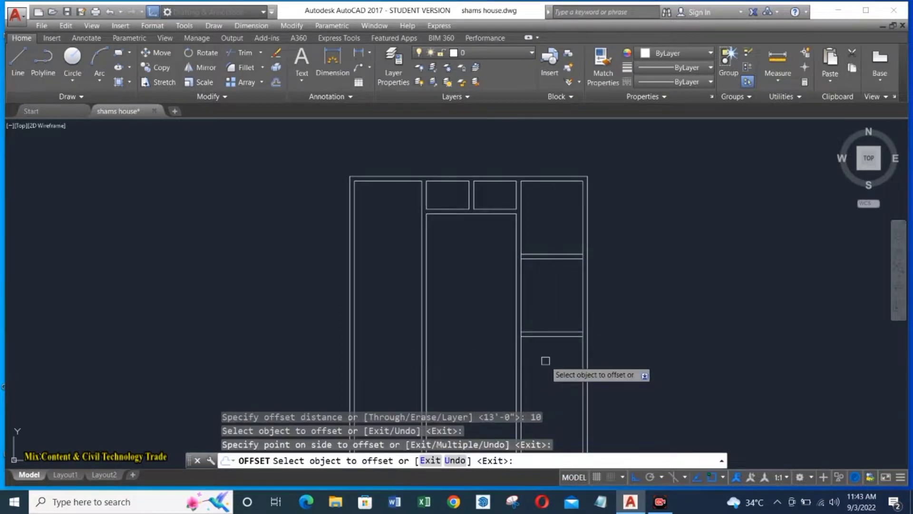
type("ex")
key("Return")
key("Return")
left_click_drag(546, 309, 535, 354)
key("Escape")
Trim the long line below the plan and the excess partition line ends.
type("tr")
key("Return")
key("Return")
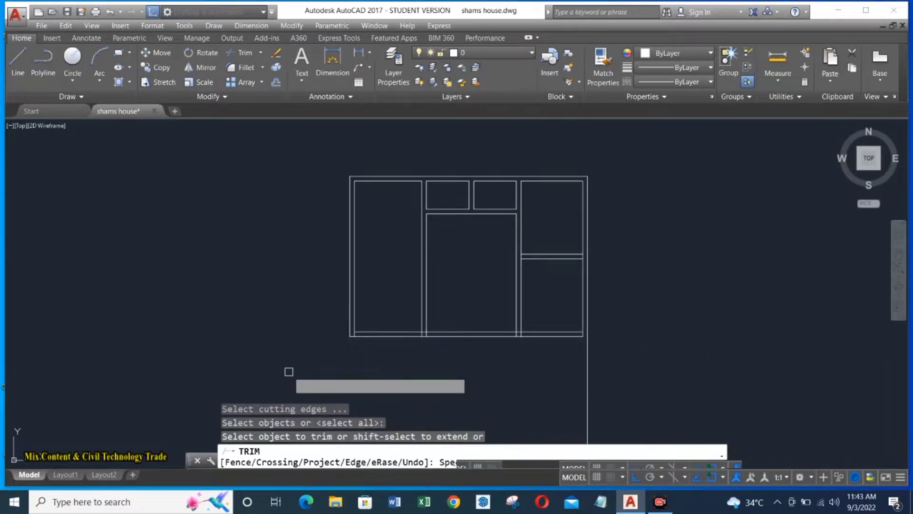
left_click_drag(289, 372, 557, 379)
left_click_drag(557, 334, 615, 354)
key("Escape")
middle_click_drag(403, 328, 488, 371)
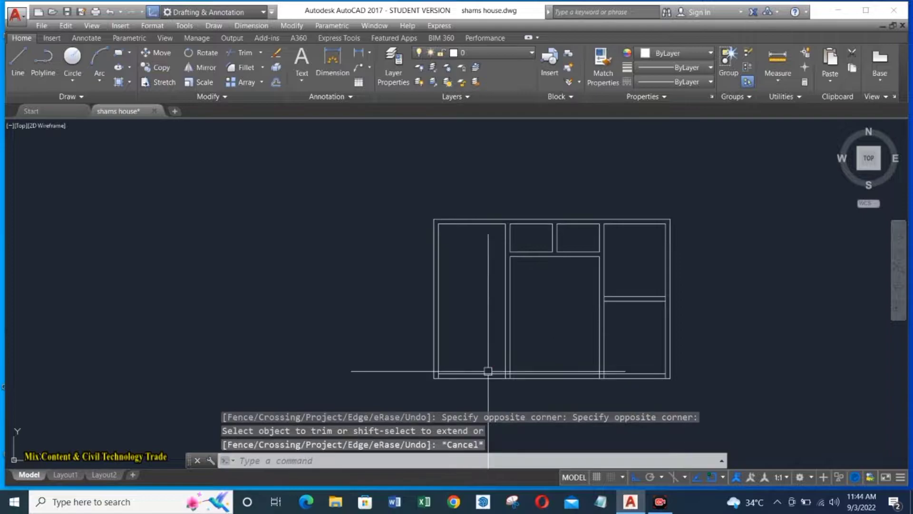
Trim the bottom wall lines of the plan.
key("Return")
key("Escape")
key("Escape")
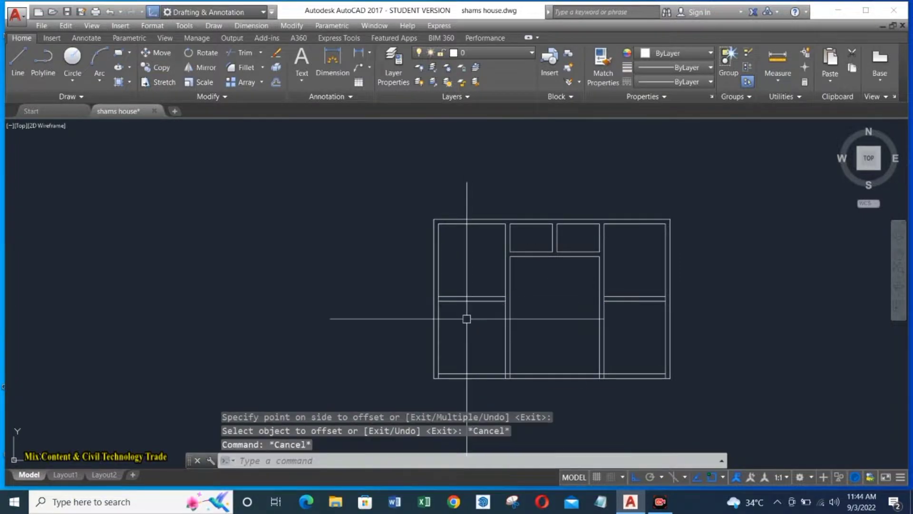
type("tr")
key("Return")
key("Return")
scroll(418, 285, "up", 5)
scroll(477, 298, "down", 5)
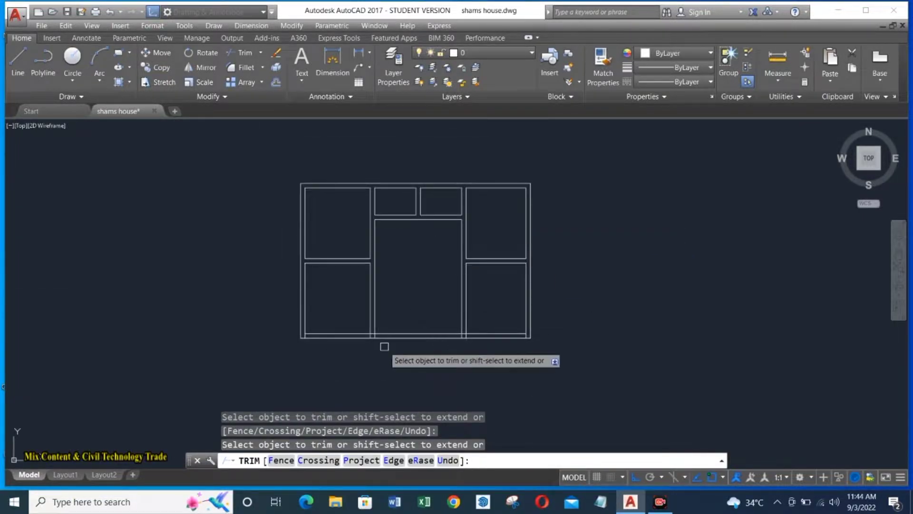
scroll(384, 346, "up", 5)
scroll(345, 308, "down", 5)
scroll(387, 295, "up", 3)
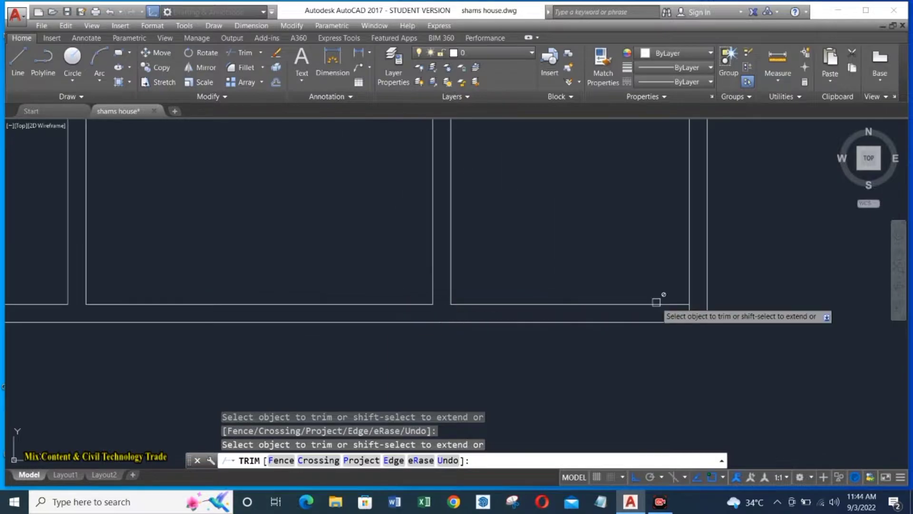
scroll(658, 300, "down", 5)
key("Escape")
key("Escape")
key("Escape")
Place a test linear dimension between two points on the right side.
type("dli")
key("Return")
key("Return")
left_click(611, 271)
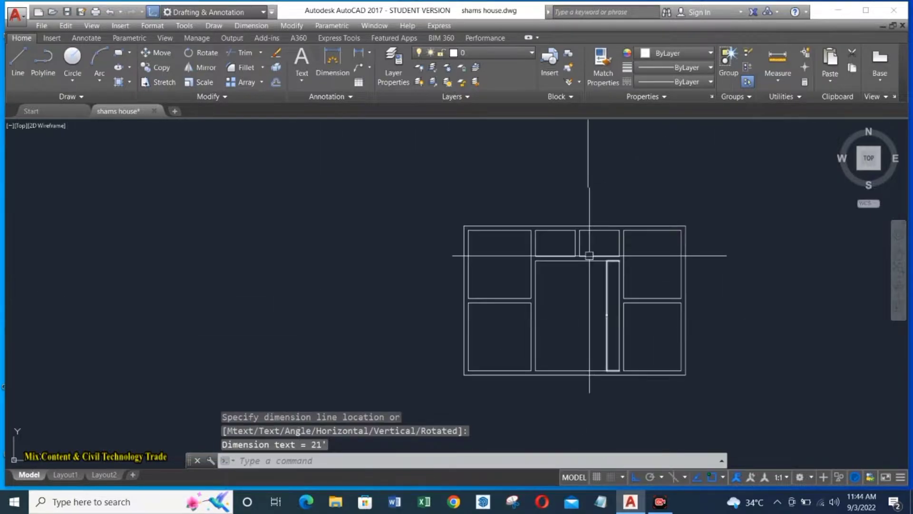
left_click(589, 255)
key("Return")
scroll(556, 291, "up", 4)
scroll(556, 292, "down", 3)
scroll(618, 333, "up", 3)
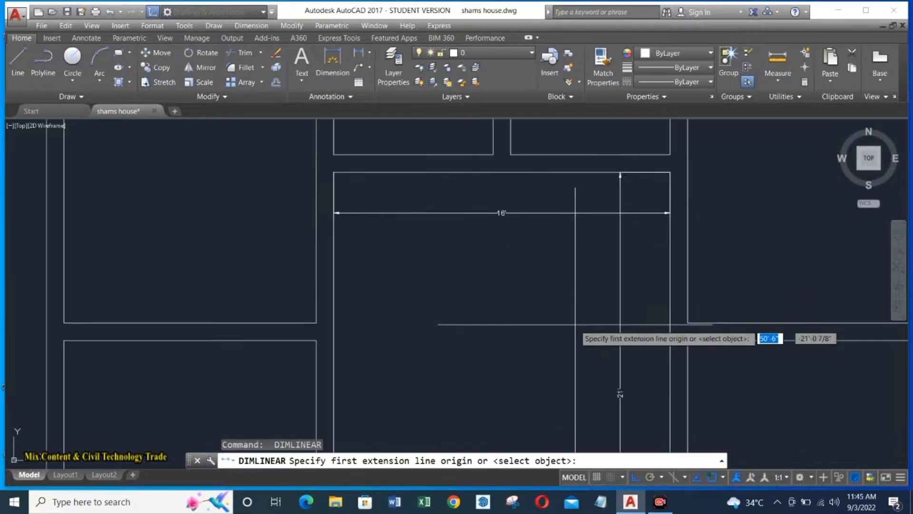
scroll(555, 298, "down", 5)
Erase the unwanted test dimension.
key("Escape")
key("Escape")
type("e")
key("Return")
key("Return")
key("Escape")
scroll(619, 428, "up", 2)
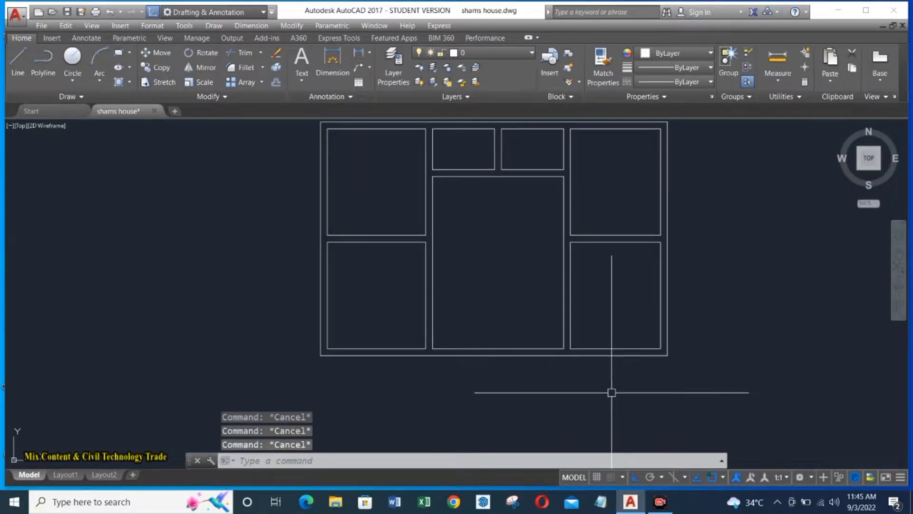
Offset the bottom wall line toward the rooms and delete a stray line.
type("o")
left_click(618, 347)
left_click(547, 333)
key("Escape")
type("e")
left_click(528, 339)
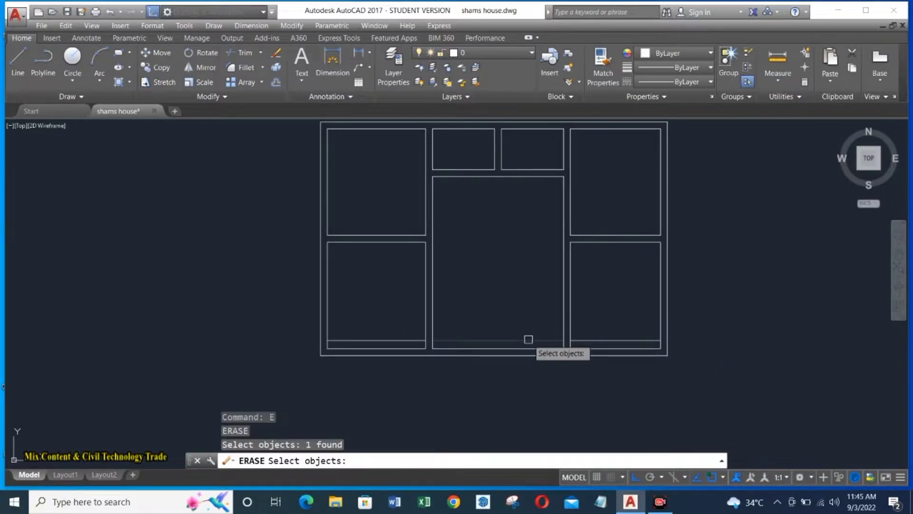
key("Escape")
Extend the bottom line to the outer wall and trim a leftover bottom line.
type("ex")
key("Return")
key("Return")
left_click(437, 340)
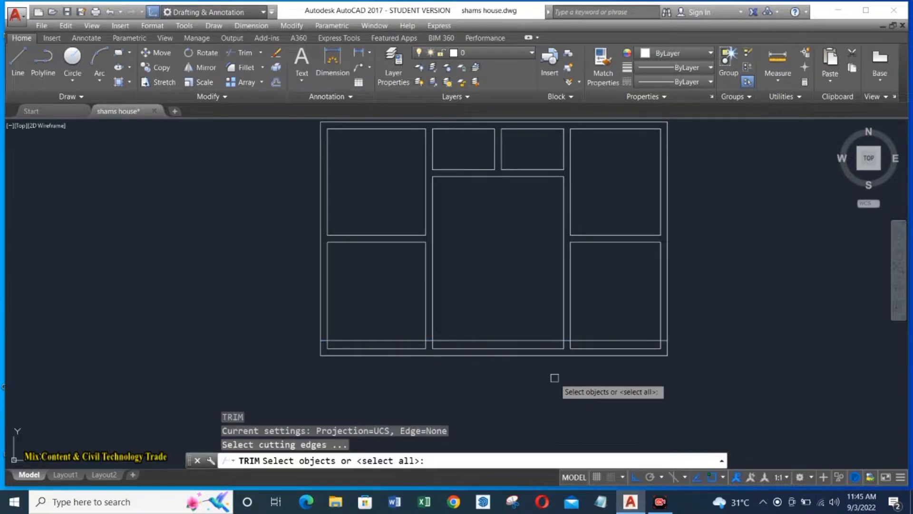
key("Return")
scroll(538, 356, "up", 4)
scroll(722, 336, "down", 2)
left_click(173, 299)
key("Escape")
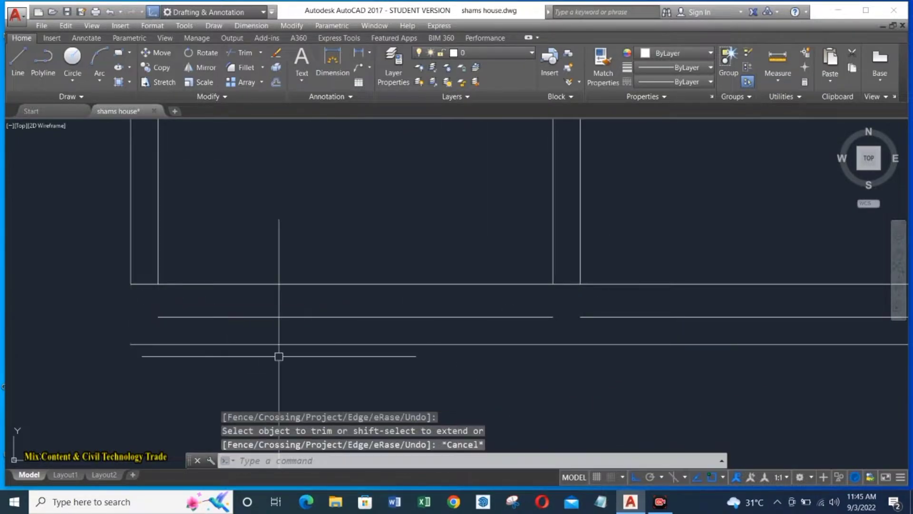
Select and deselect a bottom wall line before offsetting the bottom wall.
left_click(662, 313)
key("Escape")
scroll(674, 399, "down", 3)
type("o")
key("Return")
key("Return")
Pick the bottom wall line, attempt a trim, and undo the last change.
left_click(648, 333)
key("Escape")
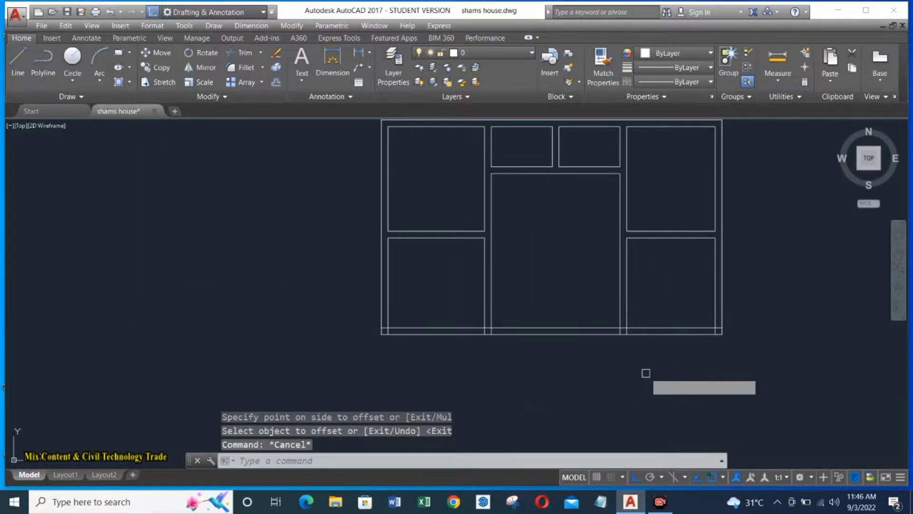
type("tr")
scroll(528, 342, "up", 3)
scroll(675, 320, "up", 3)
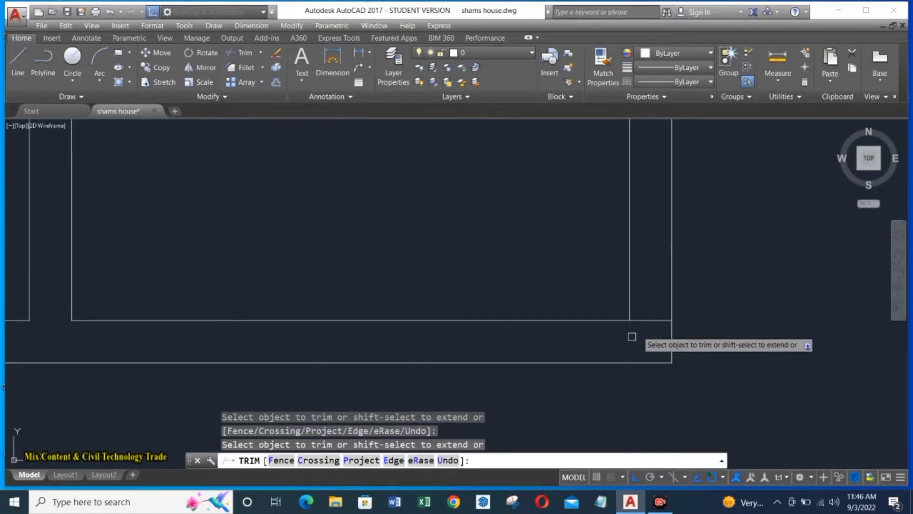
scroll(611, 307, "down", 3)
key("ctrl+z")
Offset the wall line 6 inches to double the wall above the central room.
type("o")
key("Return")
type("6")
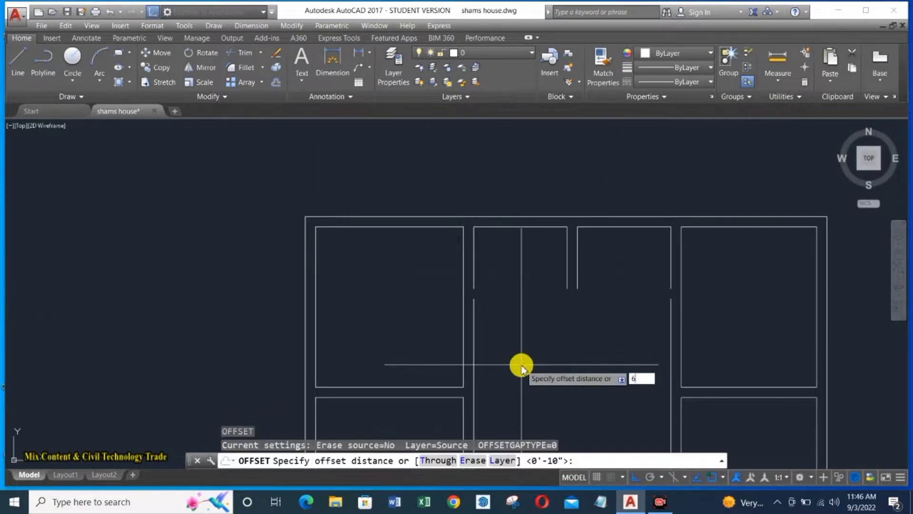
type("e")
left_click(573, 266)
key("Escape")
key("Escape")
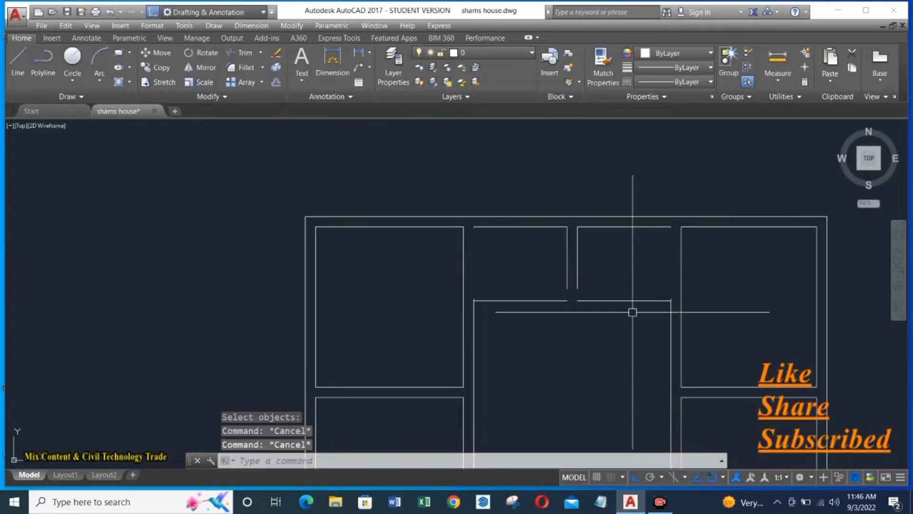
Offset a wall line 18 inches and extend the room walls to the outer wall.
type("ex")
key("Escape")
key("Return")
key("Escape")
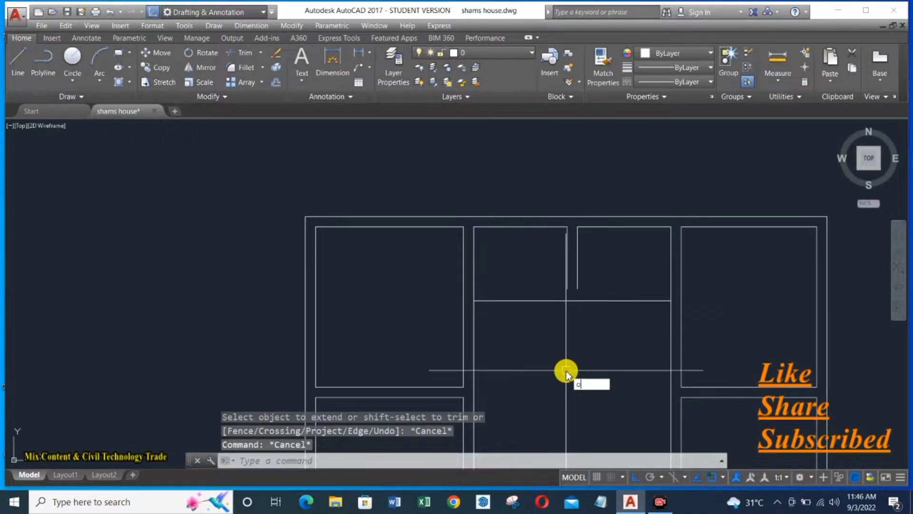
type("o 18")
left_click(523, 300)
left_click(523, 333)
left_click(566, 289)
key("Escape")
Cancel a trim and begin a new line near the central room.
type("r")
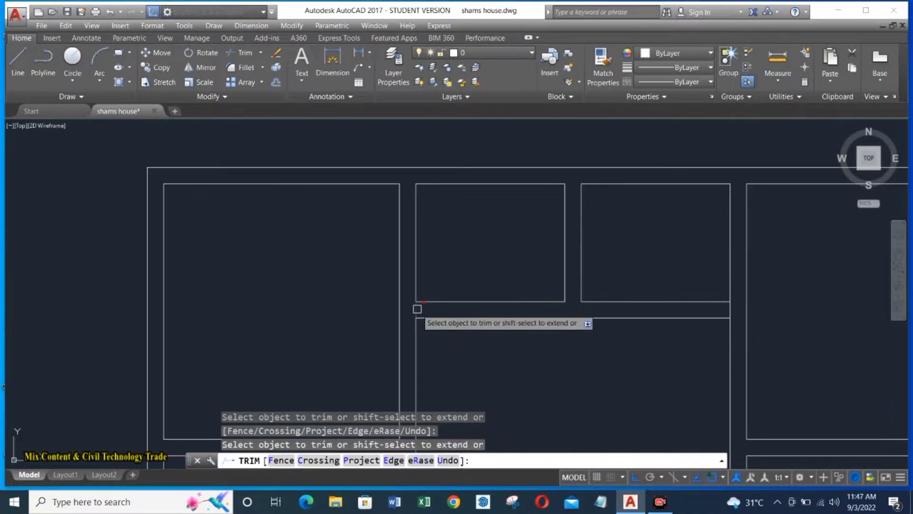
scroll(523, 361, "down", 3)
key("Escape")
key("Escape")
scroll(554, 292, "up", 4)
type("l")
left_click(536, 269)
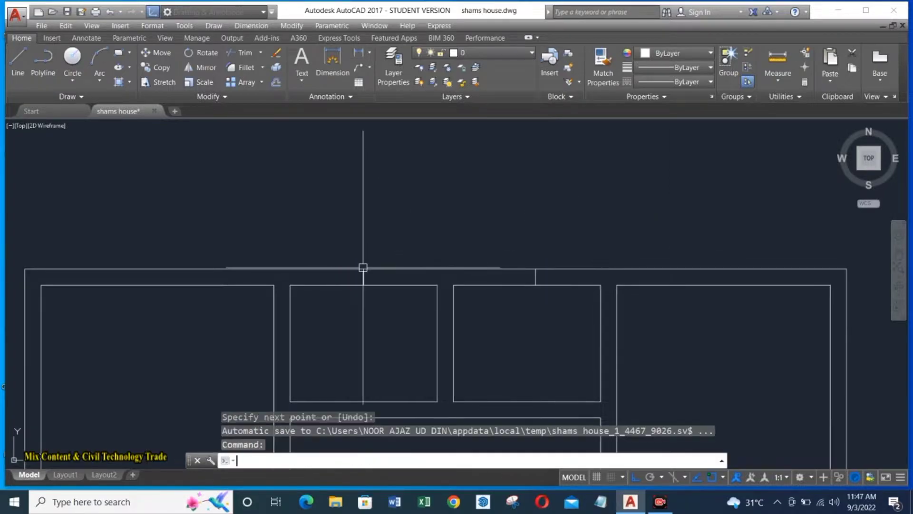
Offset the top wall line, erase a stray line, and trim the window opening.
type("o")
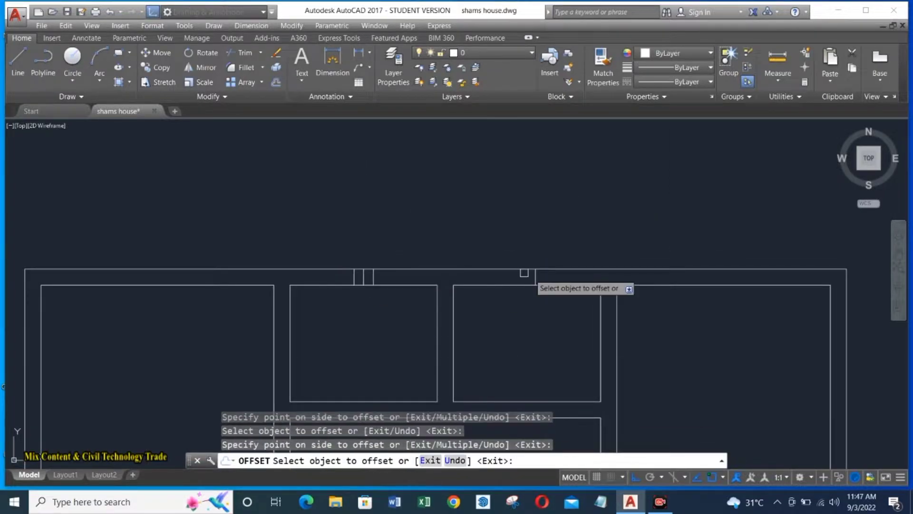
key("Return")
scroll(536, 330, "up", 3)
type("e")
left_click(259, 271)
type("tr")
left_click(534, 250)
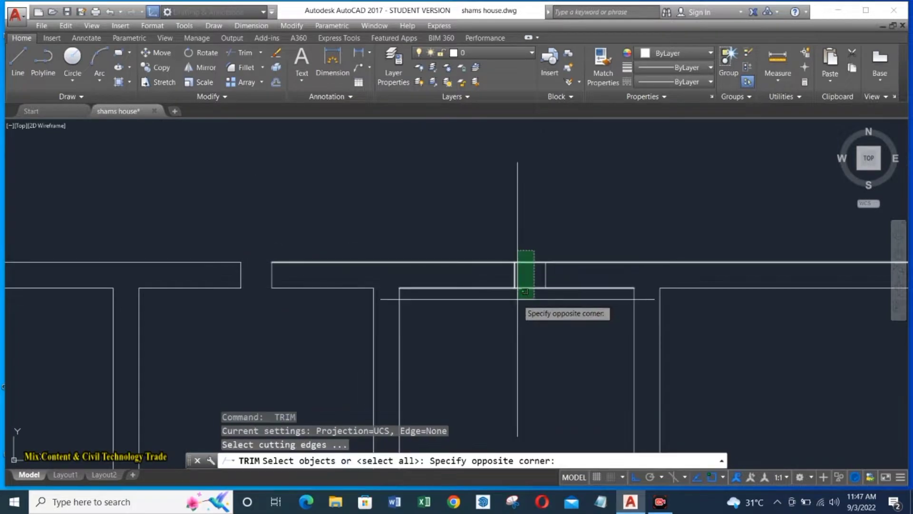
key("Escape")
type("tr")
key("Escape")
Draw the window lines and offset a wall line inside the opening.
type("l")
key("Escape")
type("l")
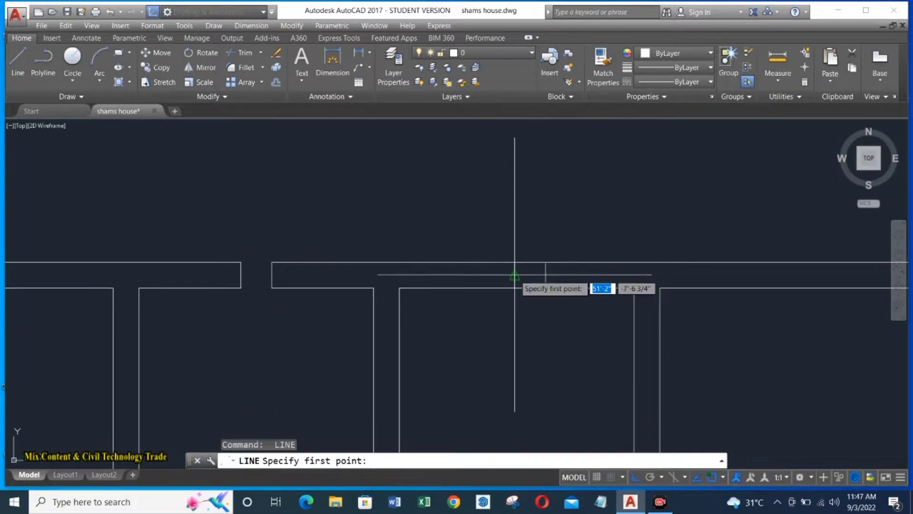
key("Return")
scroll(537, 291, "up", 3)
left_click(517, 251)
key("Escape")
key("Escape")
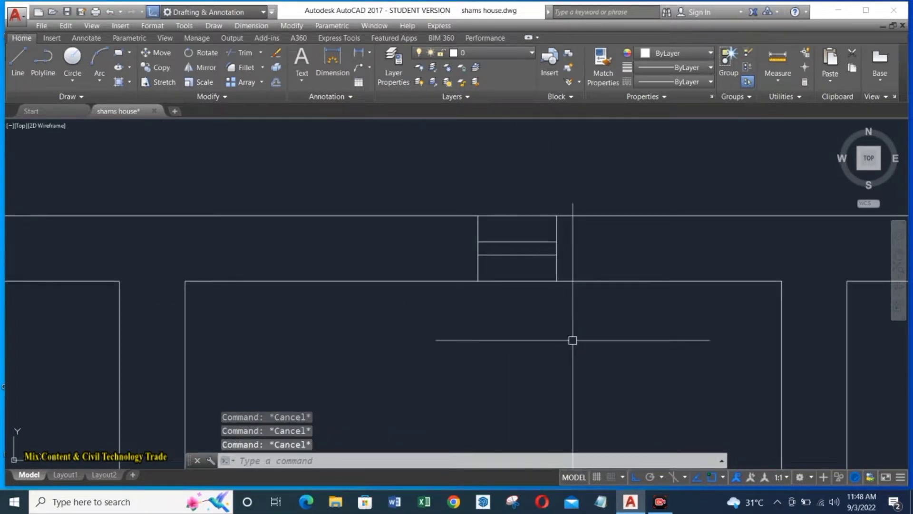
type("CO")
Copy the four window lines into the next room's top wall.
key("Return")
left_click(465, 295)
scroll(465, 296, "down", 2)
key("Escape")
key("Return")
left_click_drag(475, 332, 678, 244)
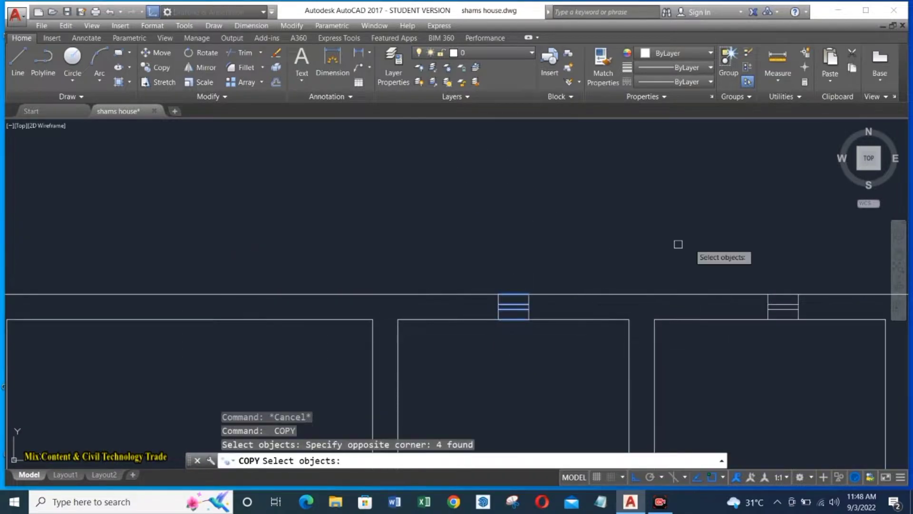
key("Return")
key("Escape")
Colour the right-hand window lines red (153,27,30).
left_click(809, 283)
left_click(759, 331)
left_click(690, 54)
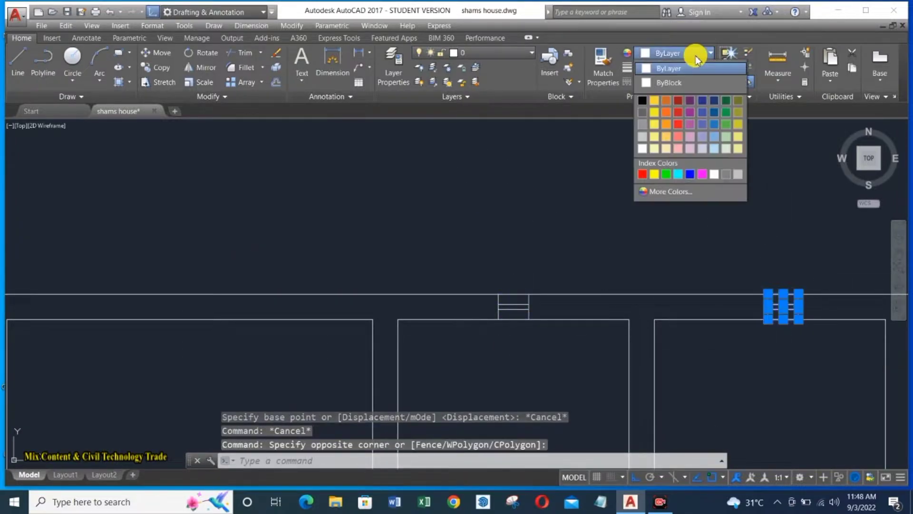
left_click(678, 101)
Match the red colour onto the other window with MATCHPROP.
type("ma")
key("Return")
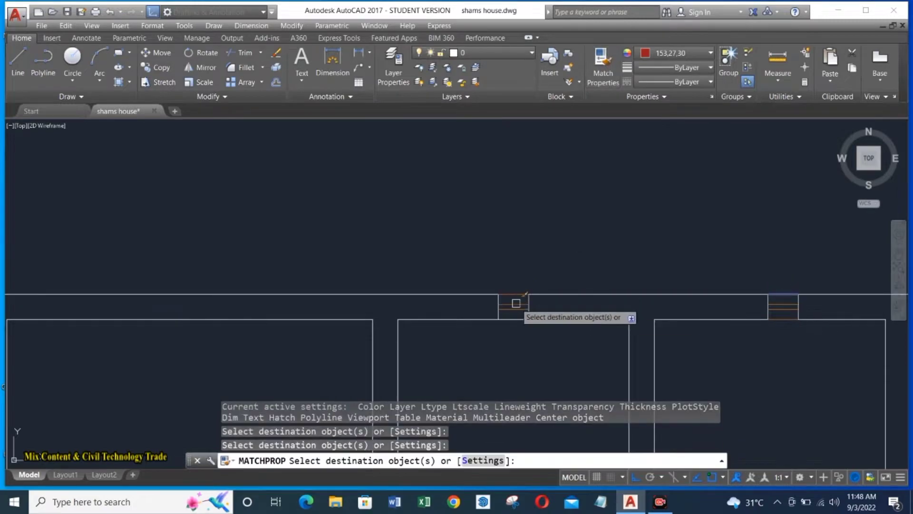
scroll(561, 267, "down", 2)
key("Escape")
type("l")
key("Return")
Reset the colour to the layer default and draw a short vertical line across the wall.
left_click(538, 259)
scroll(538, 260, "up", 4)
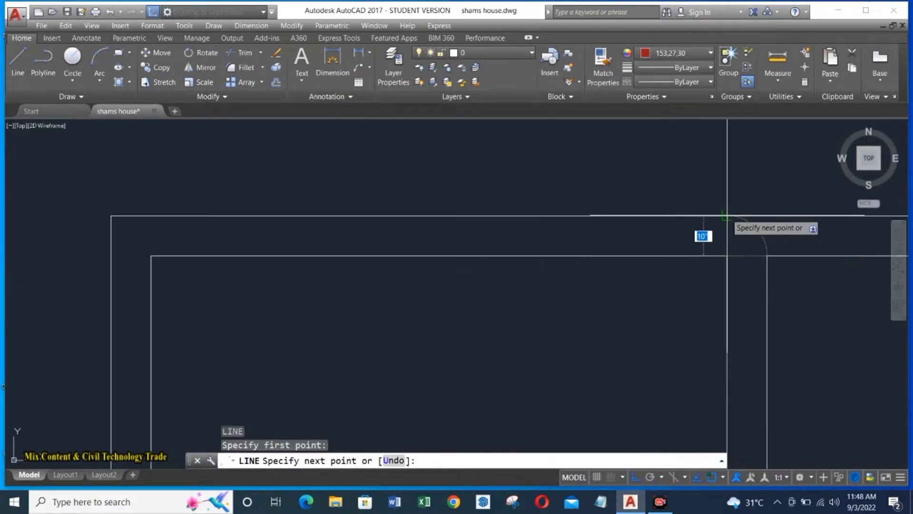
key("Escape")
key("Escape")
key("Escape")
left_click(675, 53)
left_click(658, 71)
key("Return")
left_click(199, 216)
left_click(199, 255)
key("Return")
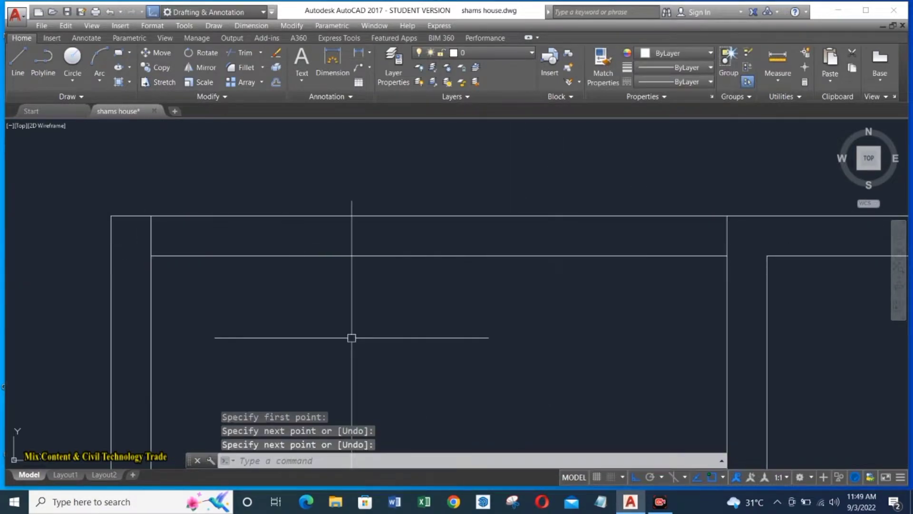
Offset the vertical line to mark the opening edges, using a distance of 3.
type("o")
left_click(198, 235)
left_click(728, 237)
key("Return")
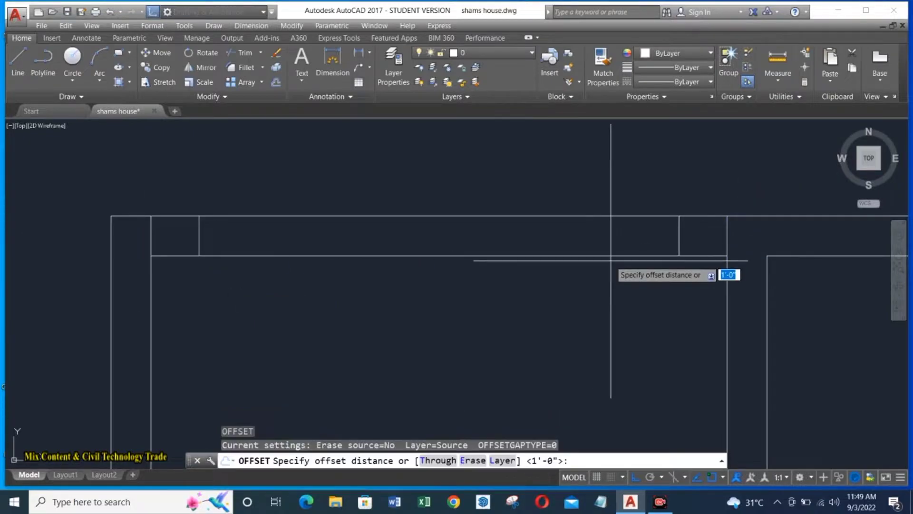
key("Return")
key("Return")
type("3")
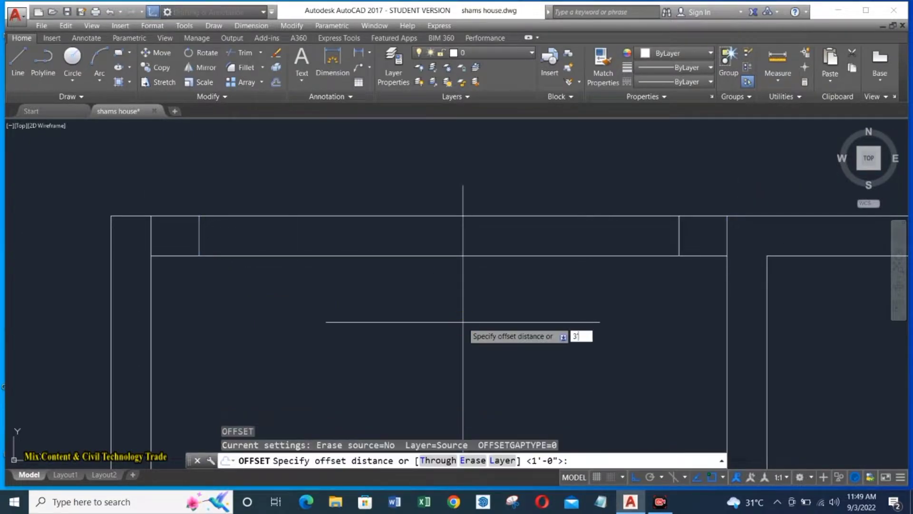
left_click(198, 234)
left_click(266, 235)
key("Escape")
Trim the wall between the opening lines and draw a line across the opening.
type("e")
key("Return")
key("Return")
left_click(271, 216)
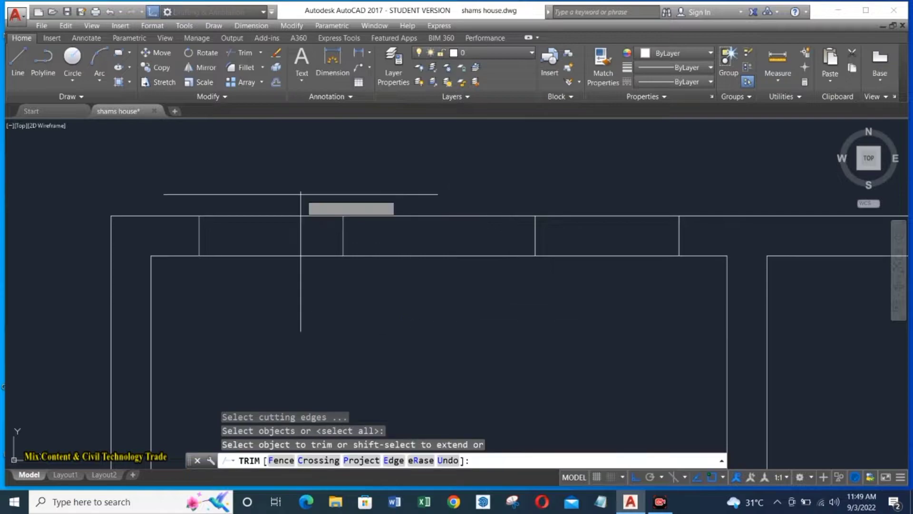
left_click(607, 215)
key("Escape")
left_click(607, 256)
left_click(535, 255)
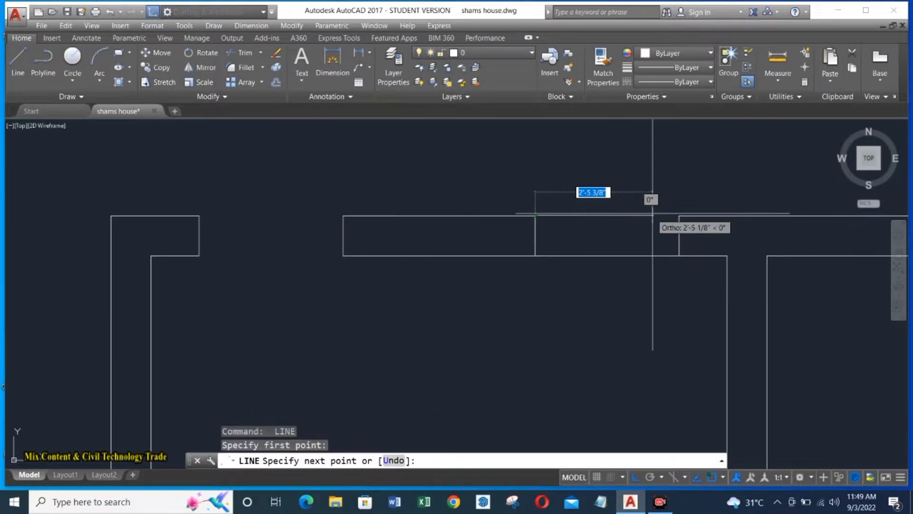
left_click(679, 236)
key("Return")
Offset a window line inside the new opening and colour the window lines red.
type("ex")
key("Return")
key("Return")
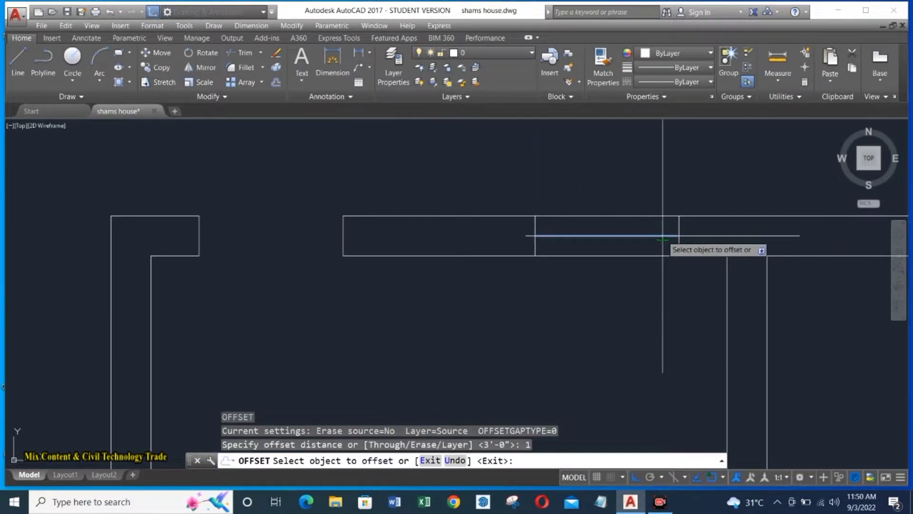
left_click(662, 235)
left_click(647, 232)
scroll(644, 232, "up", 2)
left_click(675, 53)
left_click(683, 92)
key("Escape")
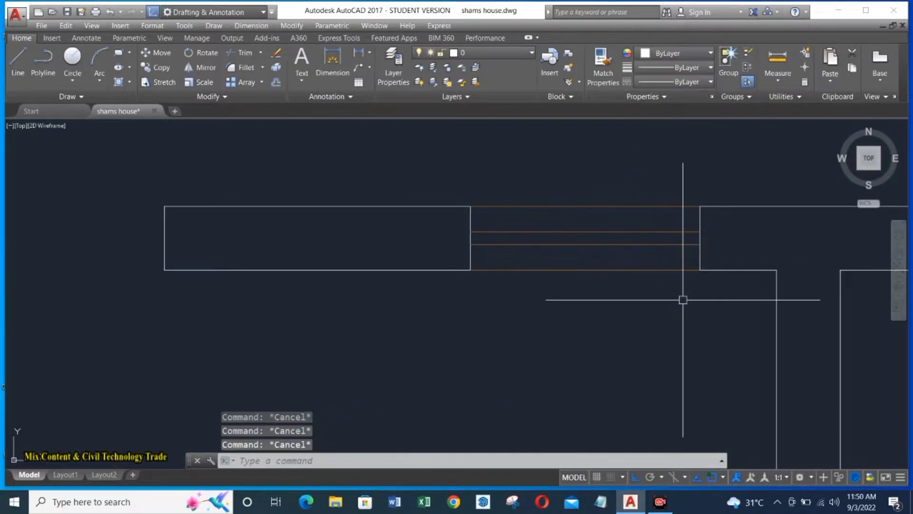
Copy the red window into the left opening.
type("co")
key("Return")
left_click(594, 274)
left_click(513, 276)
Select the top-wall windows for a mirror, then cancel the mirror.
key("Escape")
key("Escape")
key("Escape")
middle_click_drag(537, 320, 532, 332)
type("m")
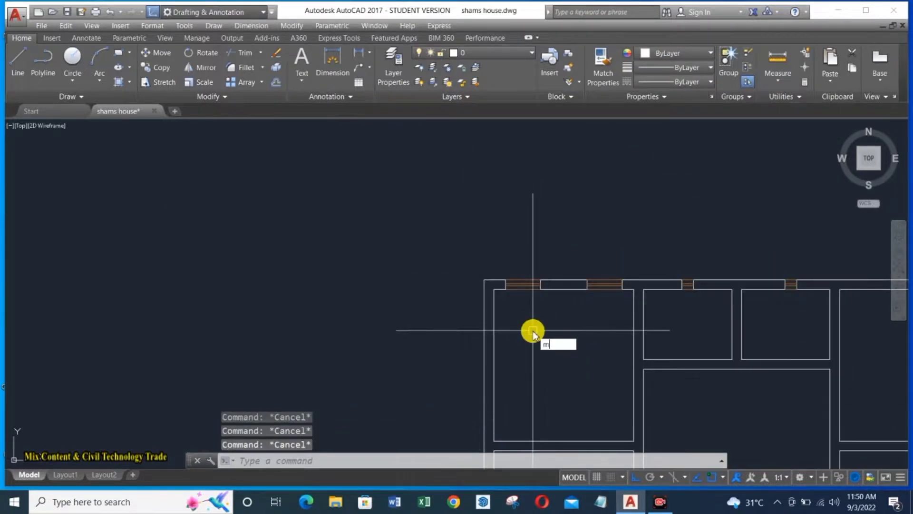
left_click(697, 283)
scroll(672, 262, "down", 3)
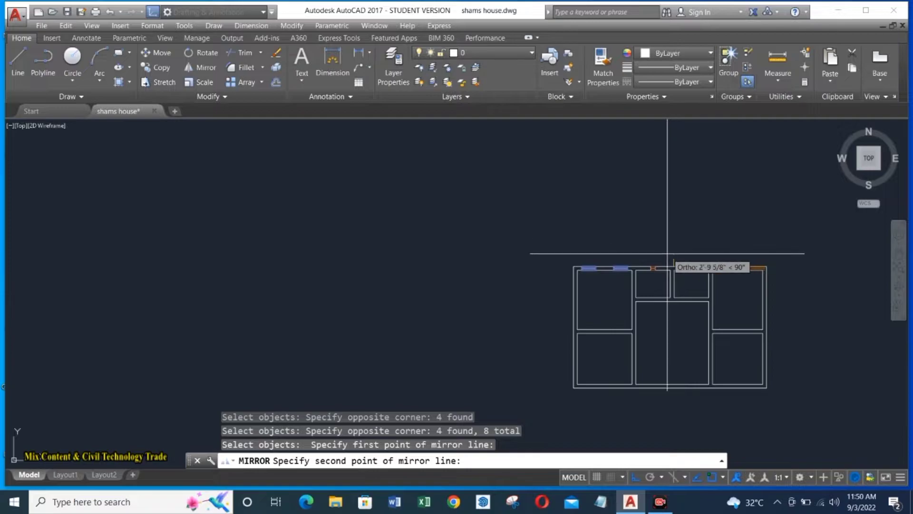
key("Escape")
scroll(668, 257, "up", 2)
scroll(670, 270, "up", 2)
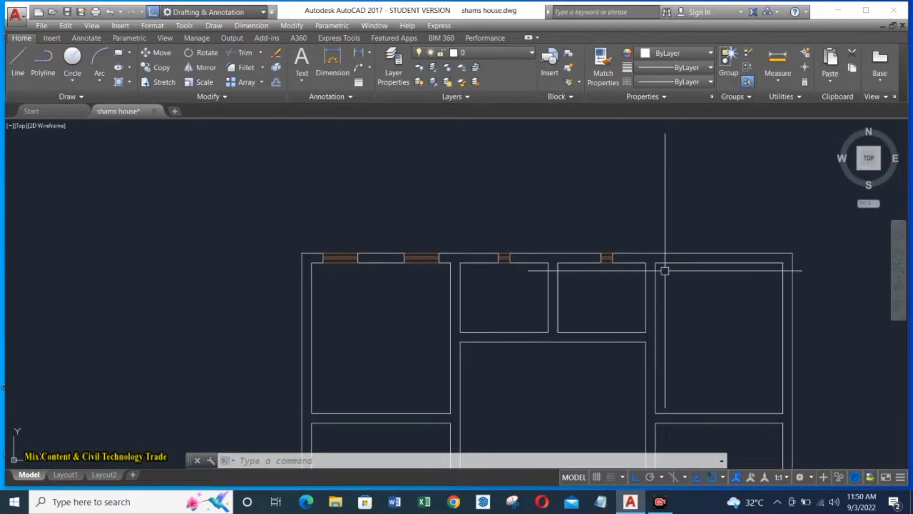
scroll(664, 270, "up", 2)
Offset a wall line below the right corner to mark a new interior opening.
type("l")
key("Return")
left_click(775, 257)
key("Escape")
key("Escape")
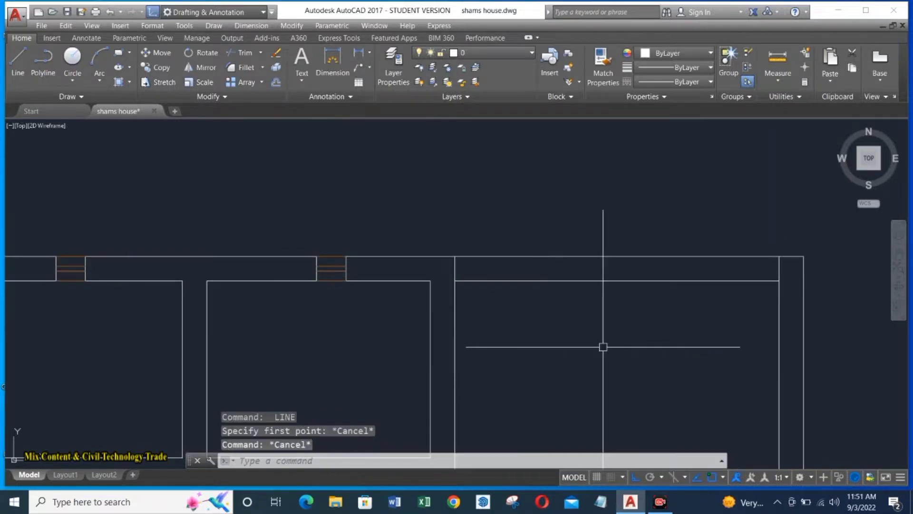
left_click(733, 278)
left_click(510, 348)
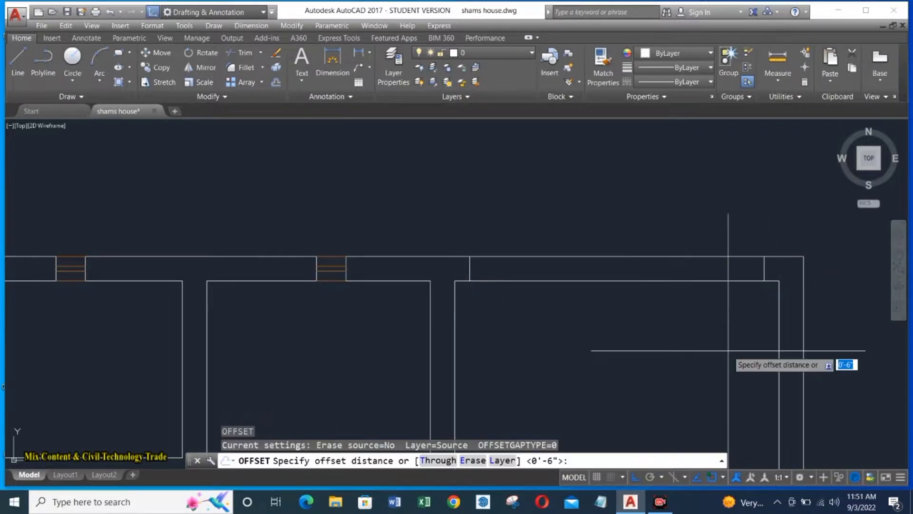
key("Escape")
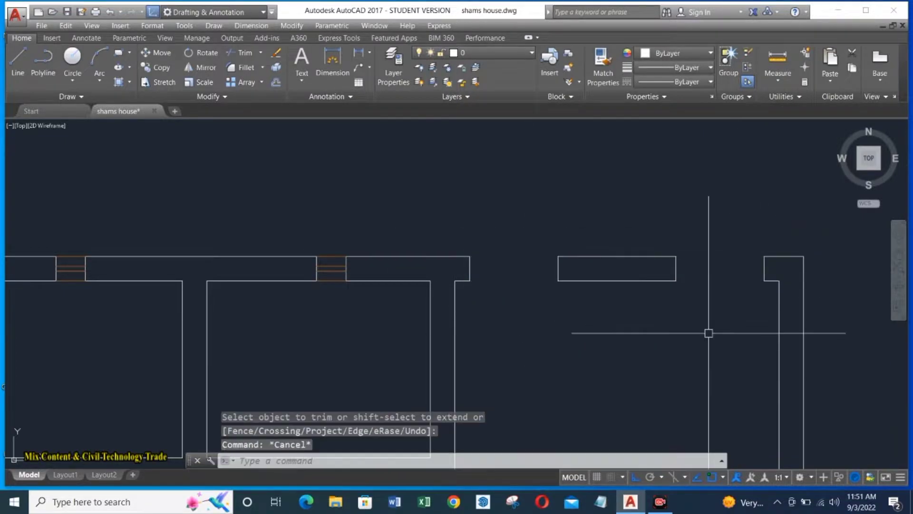
Copy the window lines to a new base point along the wall.
type("co")
key("Return")
left_click_drag(387, 306, 585, 267)
Draw a line from the interior wall corner.
key("Return")
left_click(600, 286)
key("Escape")
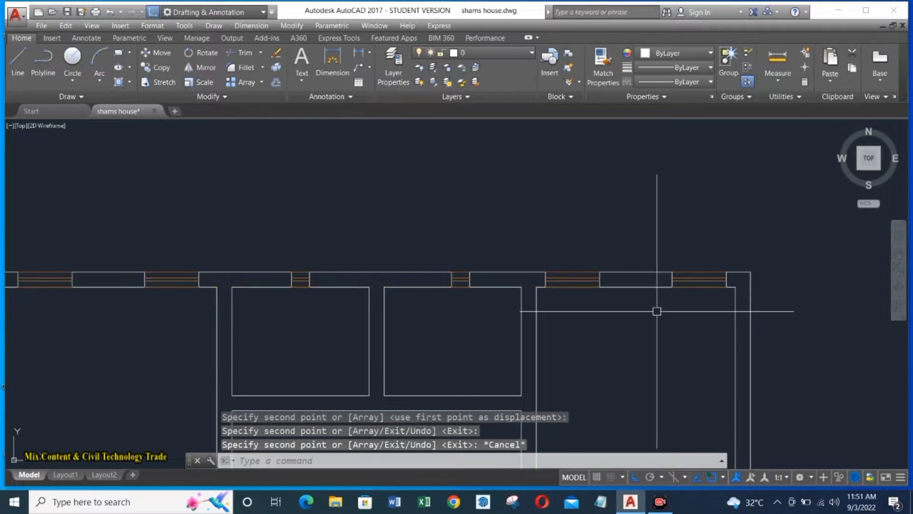
scroll(656, 310, "down", 5)
scroll(612, 326, "up", 5)
type("l")
Start another interior line near the upper left and cancel it.
key("Return")
left_click(445, 288)
left_click(580, 302)
key("Escape")
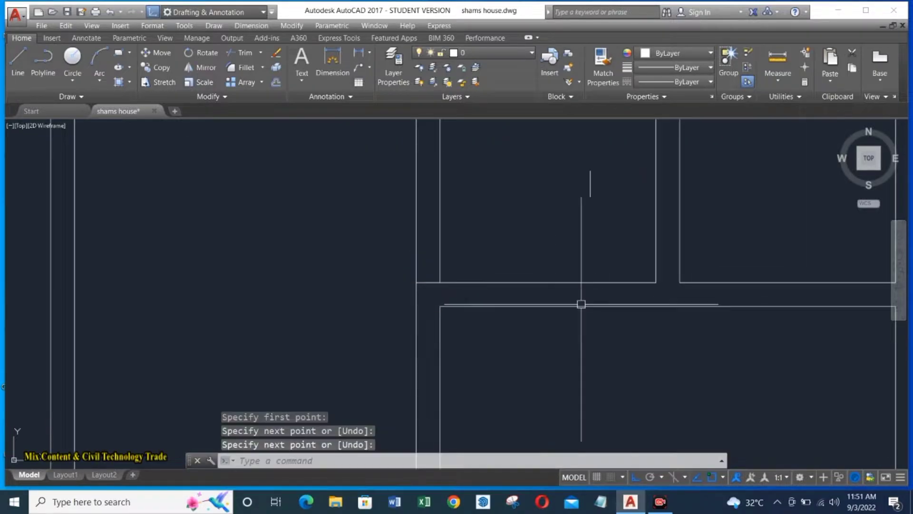
scroll(770, 318, "down", 3)
type("l")
key("Return")
scroll(649, 316, "down", 3)
left_click(363, 199)
scroll(363, 199, "up", 3)
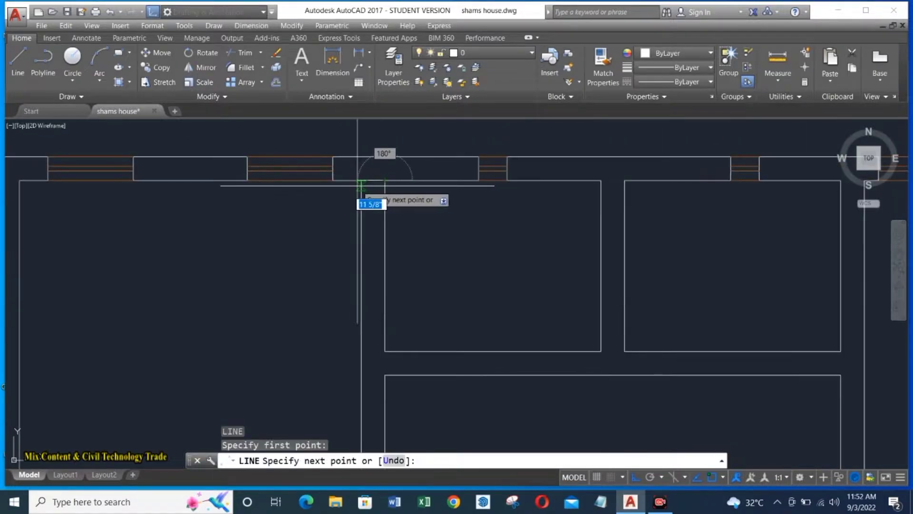
key("Escape")
key("Escape")
key("Return")
Offset interior wall lines and trim the overlapping pieces at the corridor.
left_click(566, 208)
left_click(566, 238)
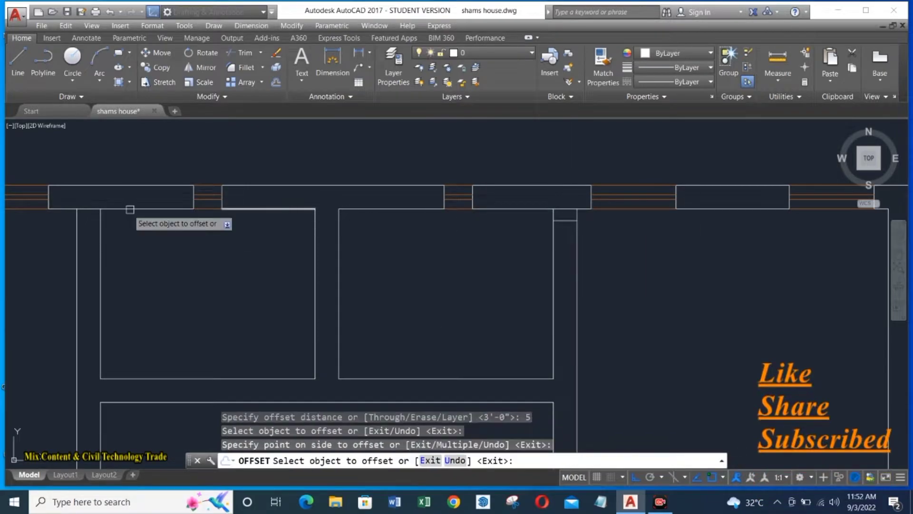
left_click(554, 235)
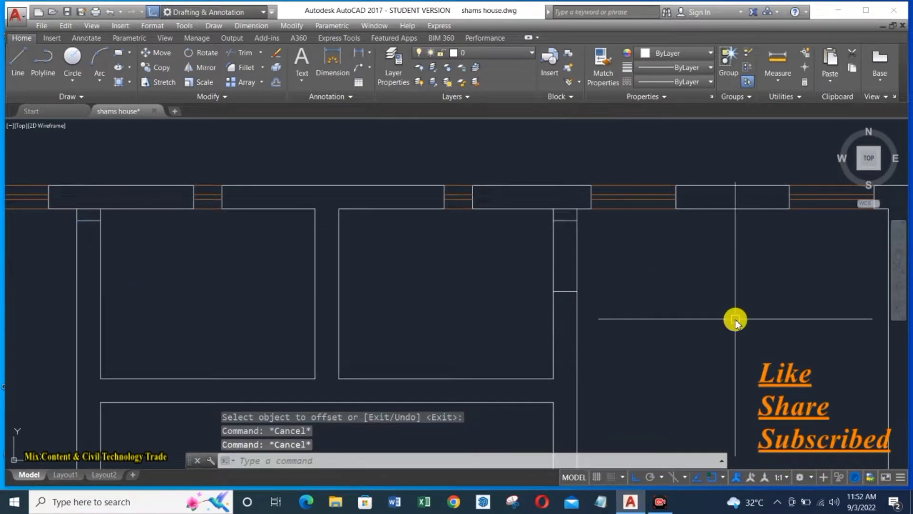
type("tr")
key("Return")
key("Return")
left_click_drag(587, 247, 544, 259)
left_click_drag(588, 276, 545, 285)
Run TRIM again with all edges as cutters, then end it.
key("Escape")
type("tr")
key("Return")
key("Return")
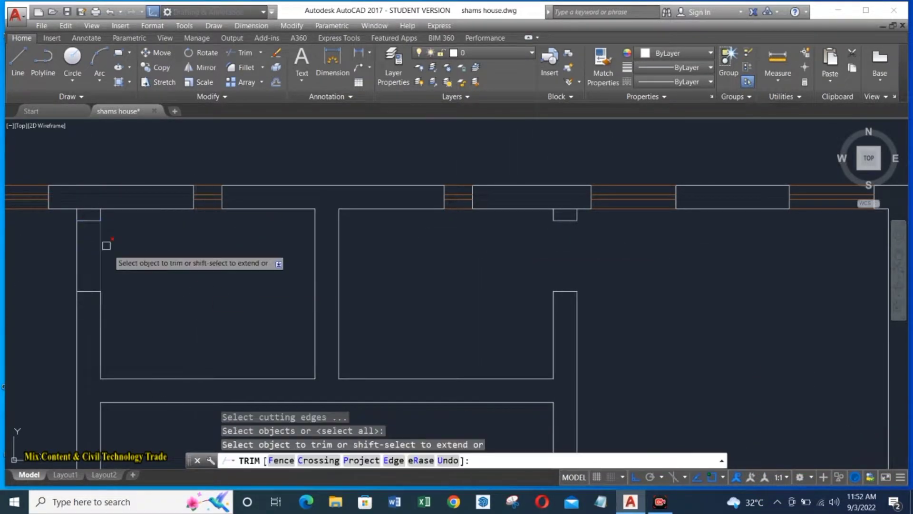
key("Escape")
key("Escape")
scroll(565, 207, "down", 3)
Offset a central hall wall line by 5 units.
key("Escape")
scroll(483, 271, "down", 2)
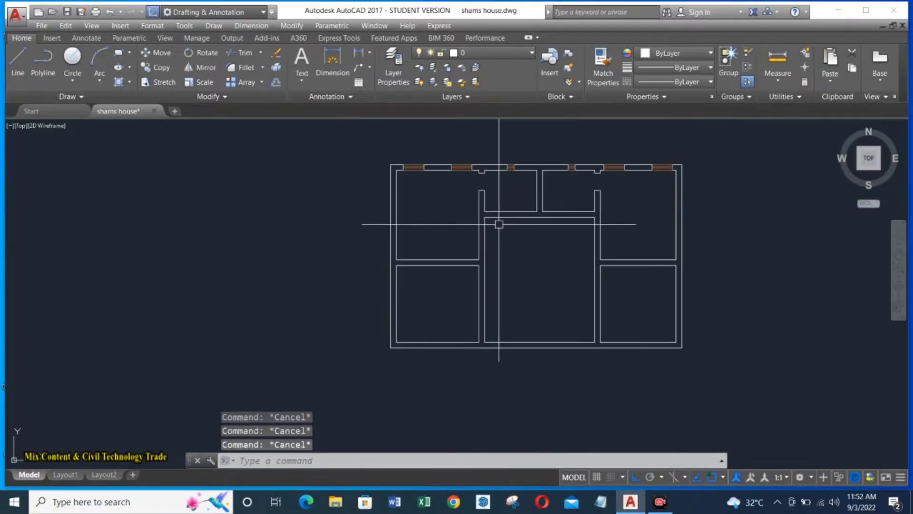
scroll(491, 194, "up", 3)
left_click(579, 267)
key("Escape")
type("o")
key("Return")
type("5")
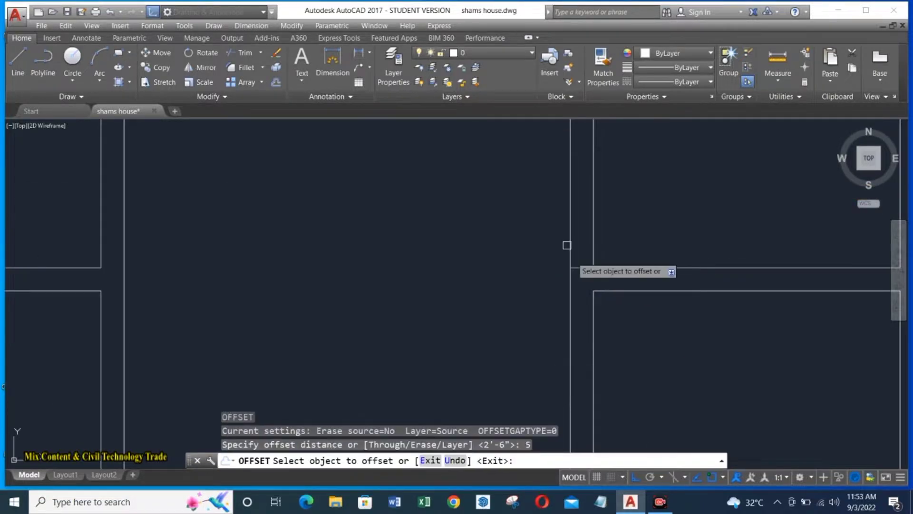
key("Return")
left_click(574, 197)
Draw a line from the wall and offset the lower wall line inward.
key("Escape")
key("Escape")
scroll(476, 285, "down", 3)
scroll(455, 254, "up", 3)
left_click(455, 254)
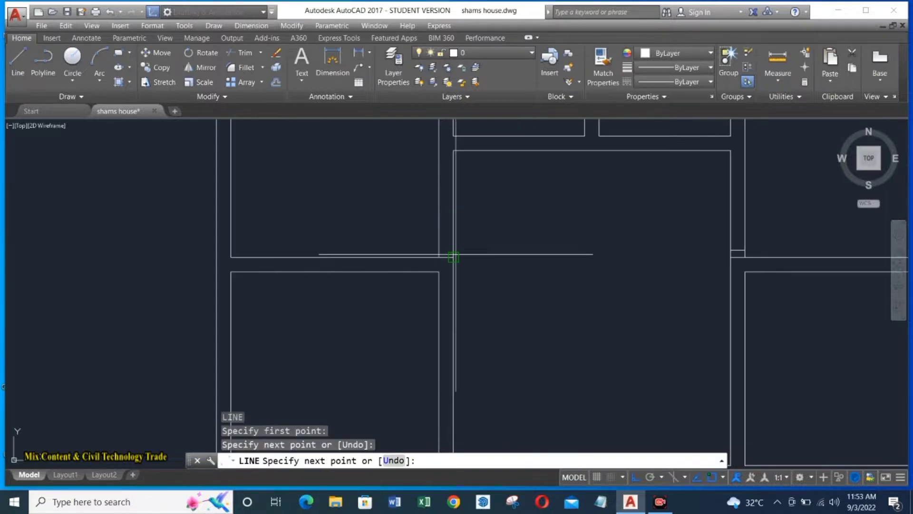
left_click(559, 304)
left_click(547, 307)
key("Escape")
key("Escape")
Offset the hall walls again at 5 units and begin a new wall line.
scroll(522, 308, "up", 2)
key("o")
key("Return")
type("5")
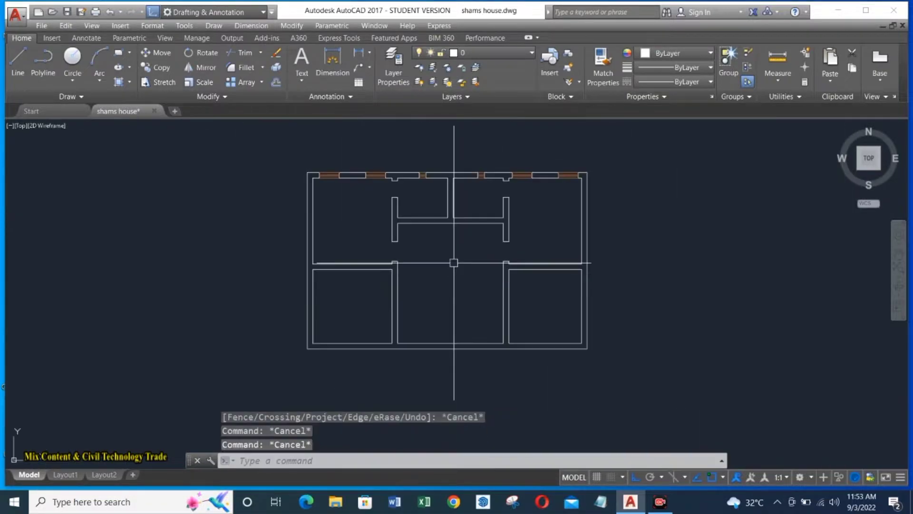
scroll(525, 304, "up", 5)
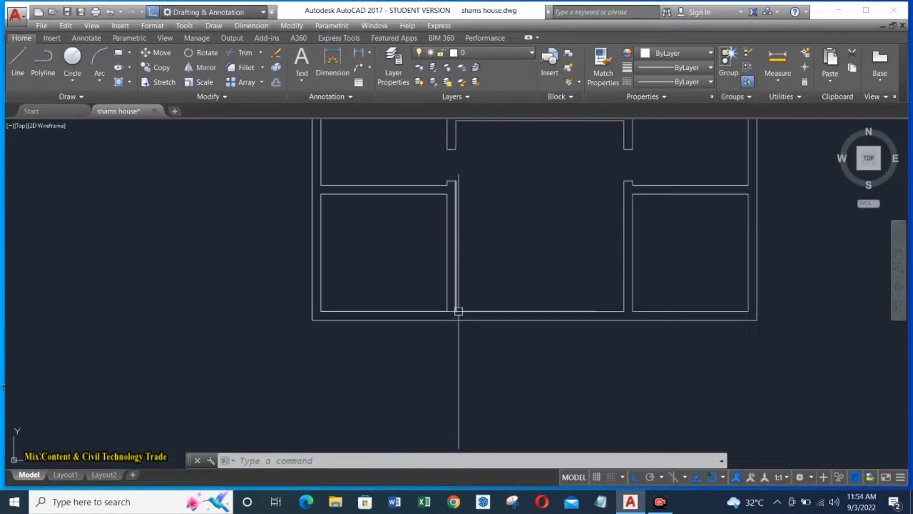
key("l")
key("Return")
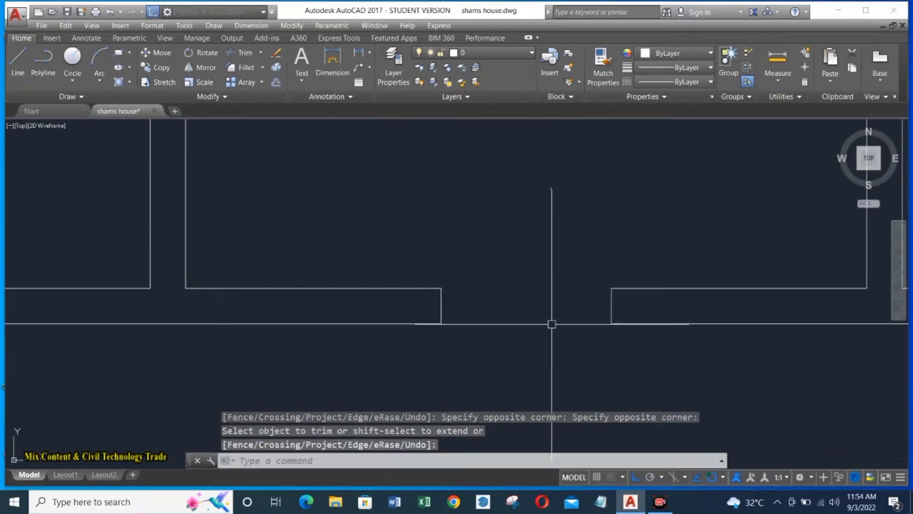
Trim away the bottom wall segment below the hall to open a gap.
left_click(551, 324)
key("Escape")
key("l")
key("Return")
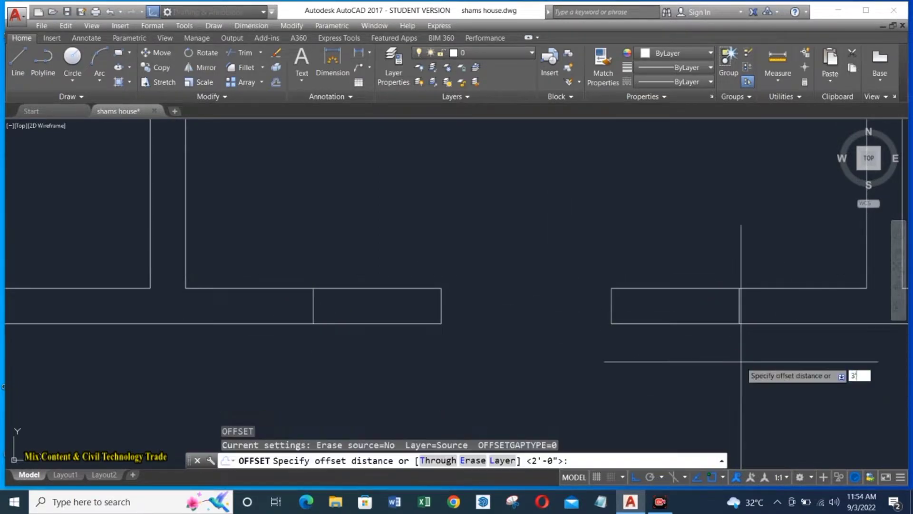
Restart OFFSET with a new distance of 2'.
key("Escape")
key("Escape")
type("o")
key("Return")
type("2'")
key("Return")
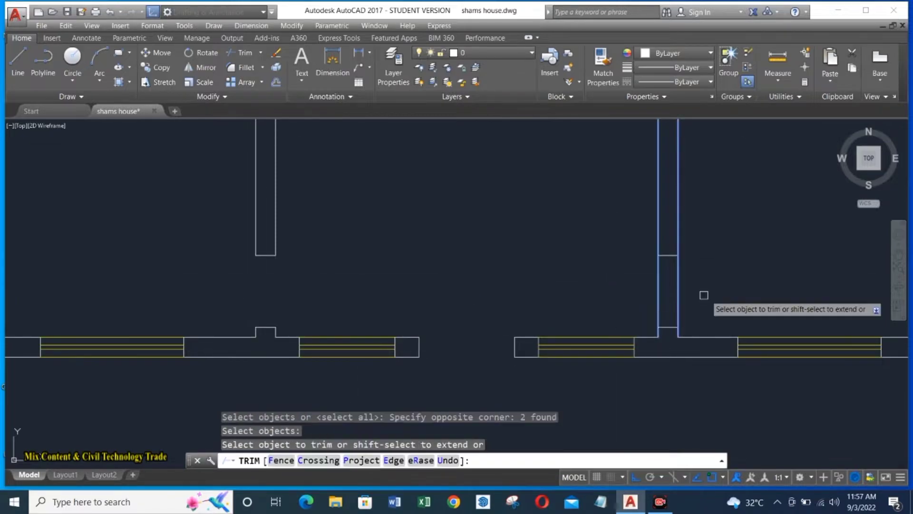
End the line command once the front-wall windows and right-room door swings are drawn.
scroll(676, 301, "down", 3)
key("Escape")
key("Escape")
key("Escape")
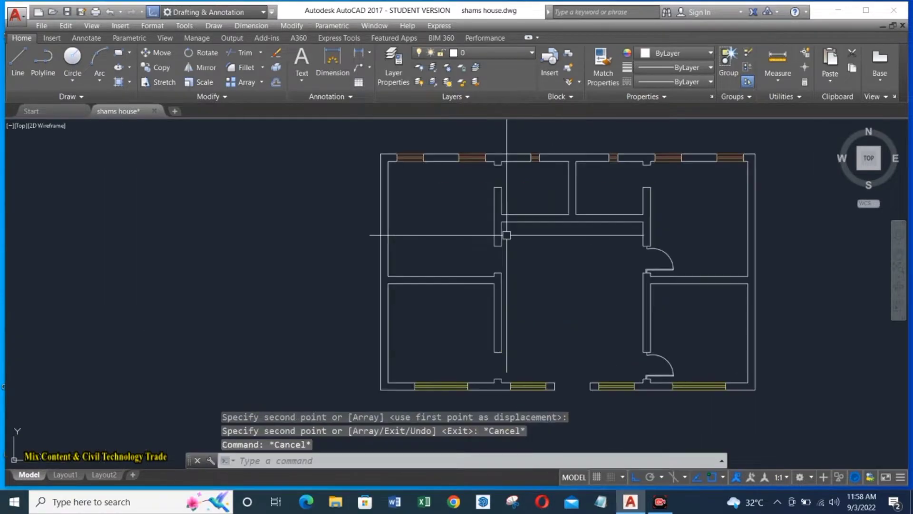
Draw further door lines and MIRROR the door swings into the remaining rooms.
type("'")
key("Return")
type("1")
key("Return")
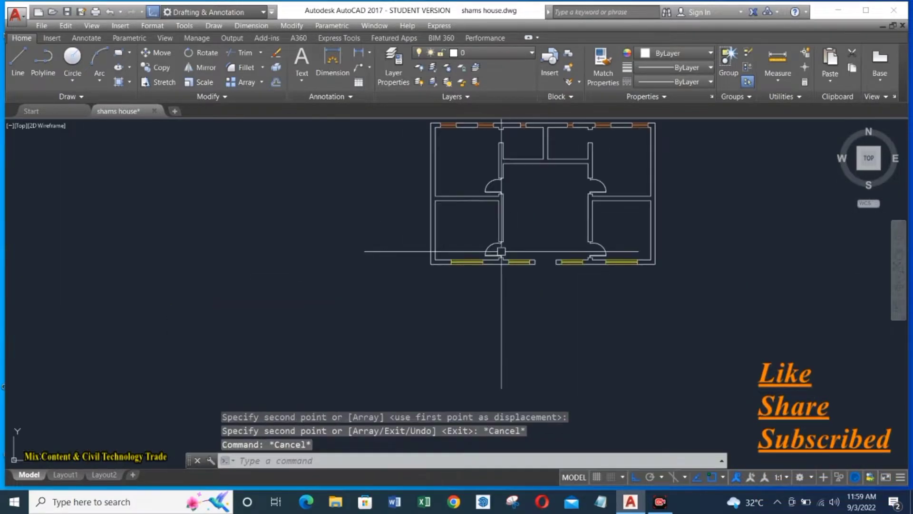
scroll(501, 251, "up", 4)
type("l")
key("Return")
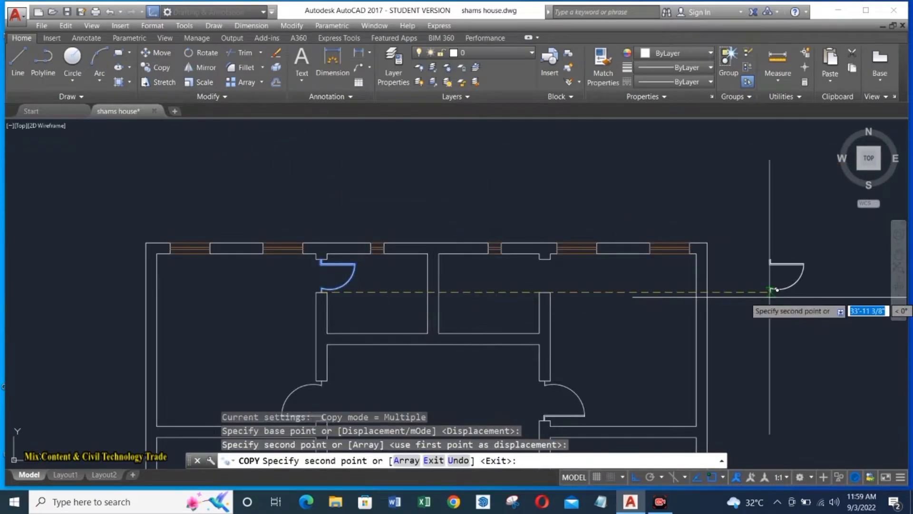
type("mi")
key("Return")
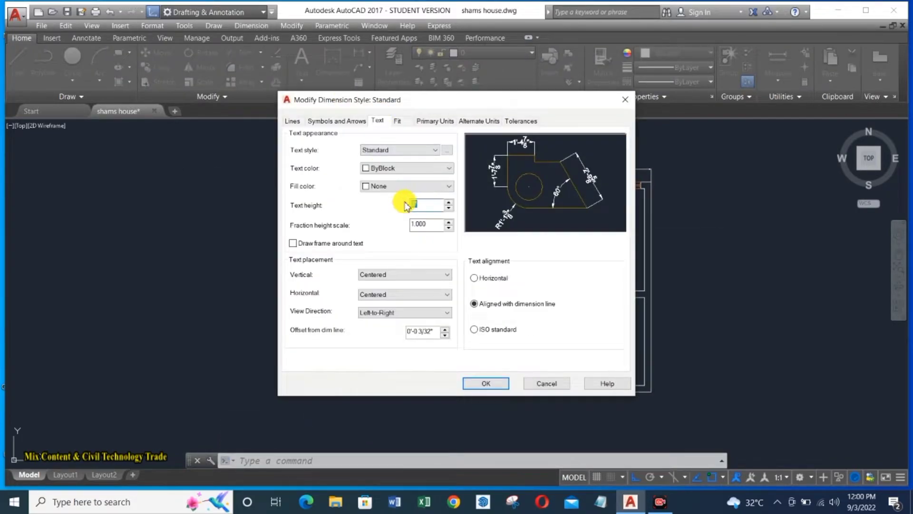
Add the 26'-8" overall depth dimension beside the right wall.
left_click(486, 382)
key("Escape")
key("Escape")
scroll(470, 162, "up", 5)
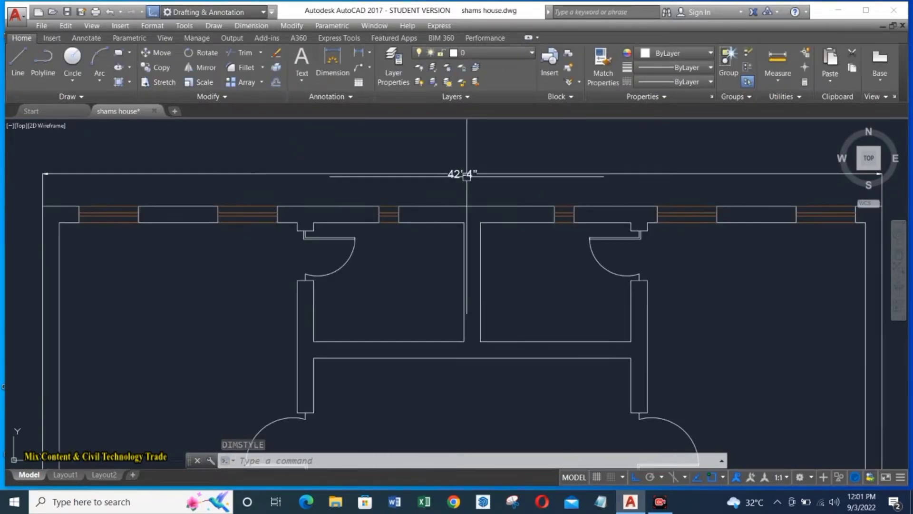
scroll(471, 164, "down", 2)
type("DIMLI")
key("Return")
scroll(637, 285, "up", 3)
key("Return")
left_click(629, 285)
left_click(637, 214)
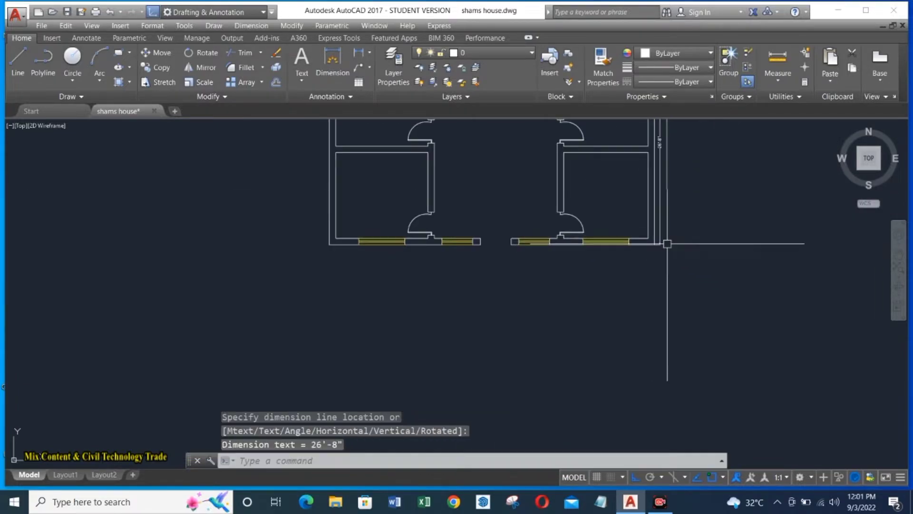
key("Return")
Raise the text height in the Standard dimension style.
key("Escape")
key("Escape")
type("D")
key("Return")
left_click(591, 232)
left_click(377, 120)
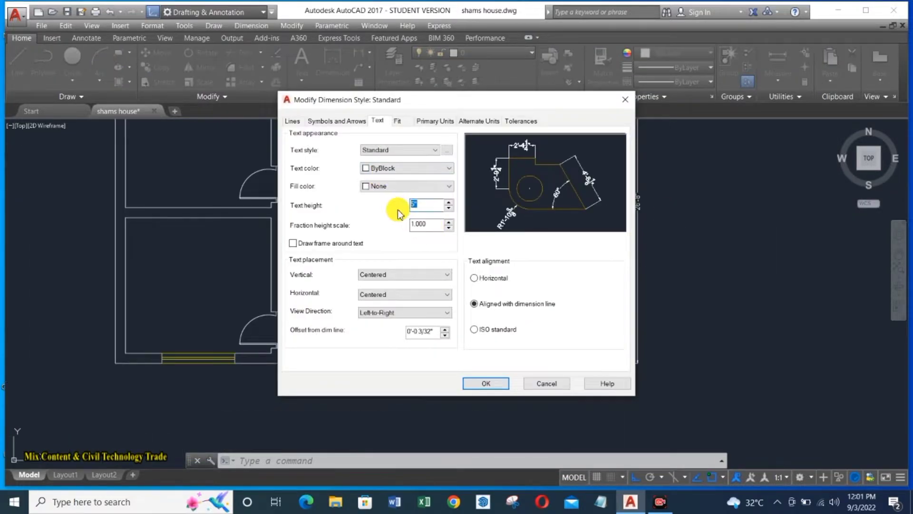
left_click(486, 383)
left_click(534, 335)
Dimension the hall's 18'-2" interior length.
scroll(609, 213, "down", 3)
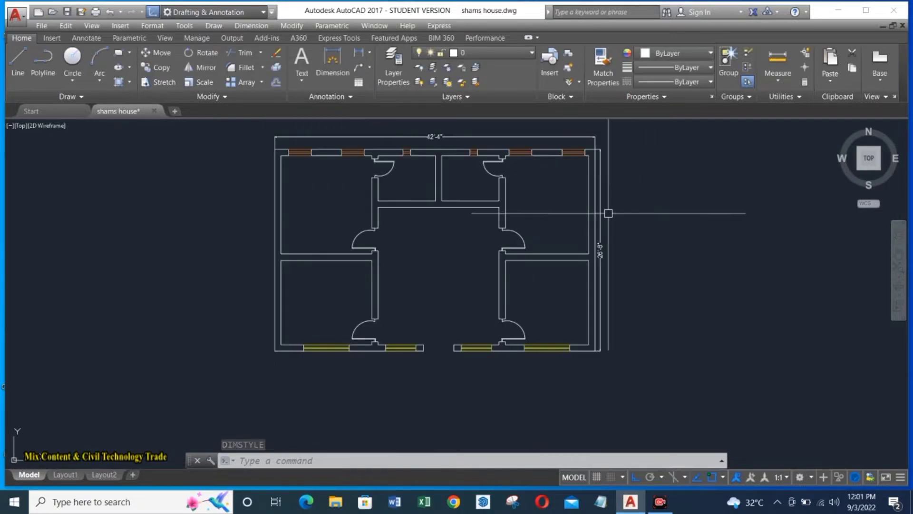
type("DLI")
key("Return")
left_click(461, 208)
left_click(461, 344)
Add the 16' dimension across the hall.
left_click(462, 277)
scroll(455, 298, "up", 2)
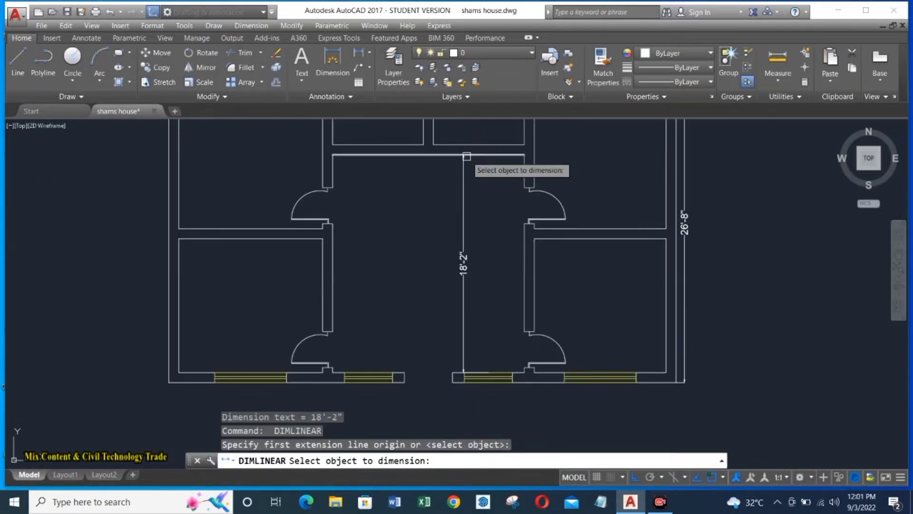
left_click(466, 156)
left_click(510, 166)
Label the hall 'Hall 18'.2" x 16'.0"' in 8-inch multiline text.
type("t")
key("Return")
left_click(376, 230)
left_click(324, 157)
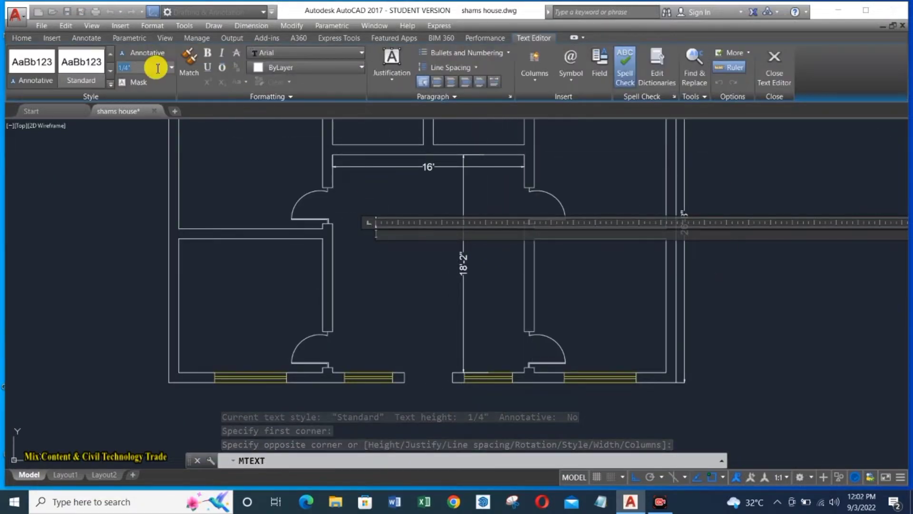
type("8")
key("Return")
type("Hall")
scroll(228, 181, "up", 3)
double_click(232, 180)
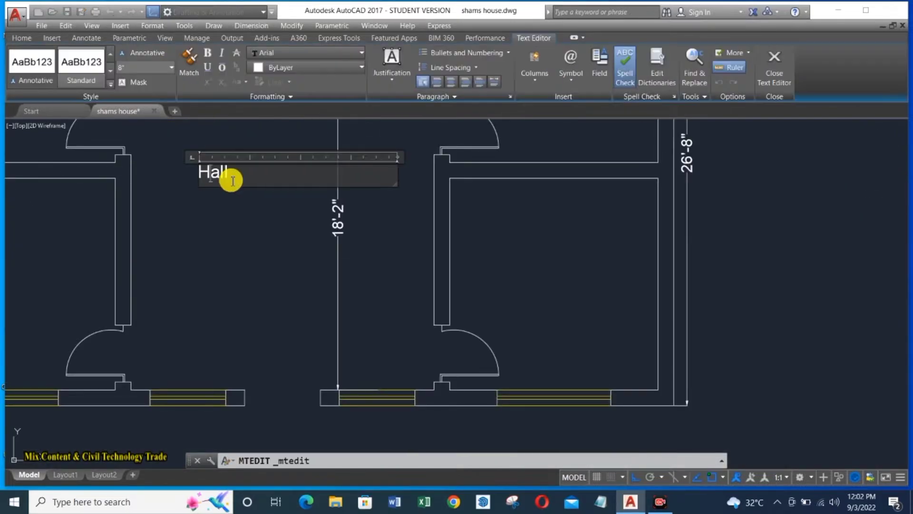
left_click(289, 206)
Copy the Hall label into the top-left bedroom.
scroll(333, 214, "down", 3)
type("co")
key("Return")
left_click(304, 234)
Dimension the top-left bedroom's width.
key("Return")
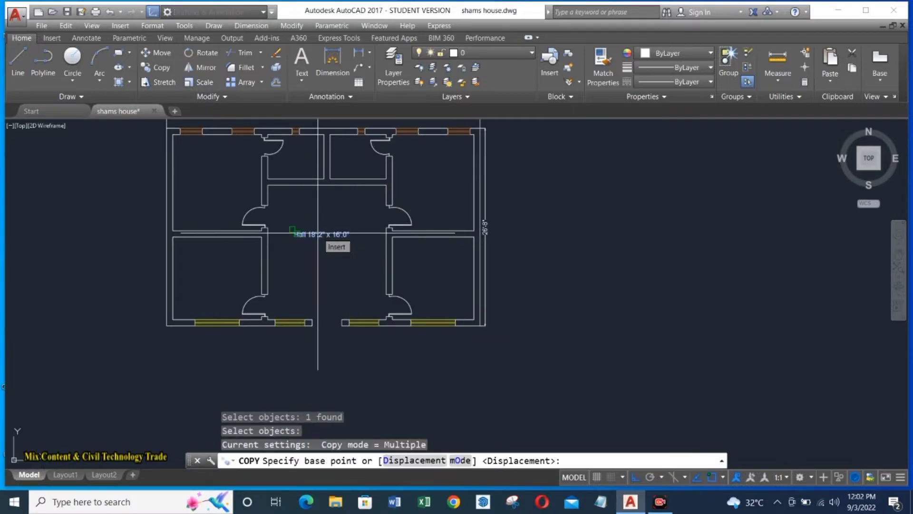
left_click(212, 178)
key("Escape")
scroll(333, 237, "down", 3)
type("dli")
key("Return")
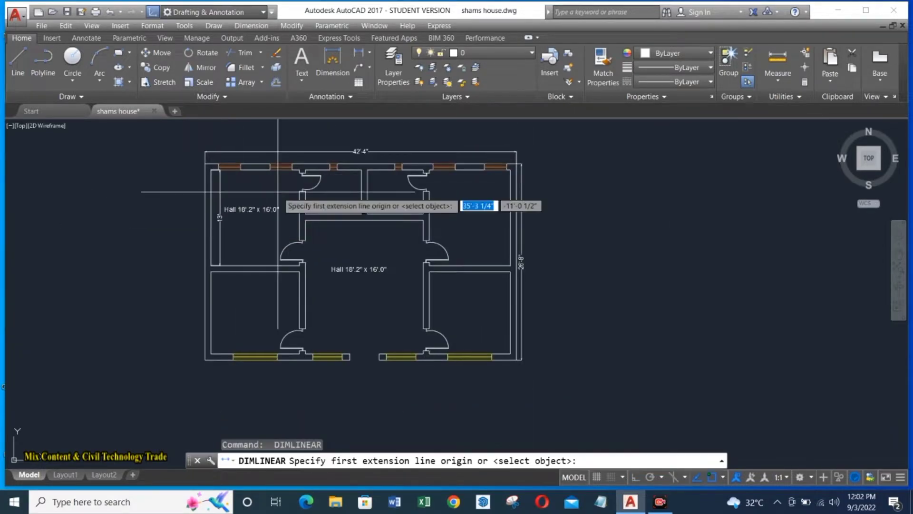
left_click(278, 192)
scroll(277, 192, "up", 3)
key("Escape")
key("Escape")
Change the copied label to 'Bed Room 13'.0" x12'.0"'.
double_click(274, 245)
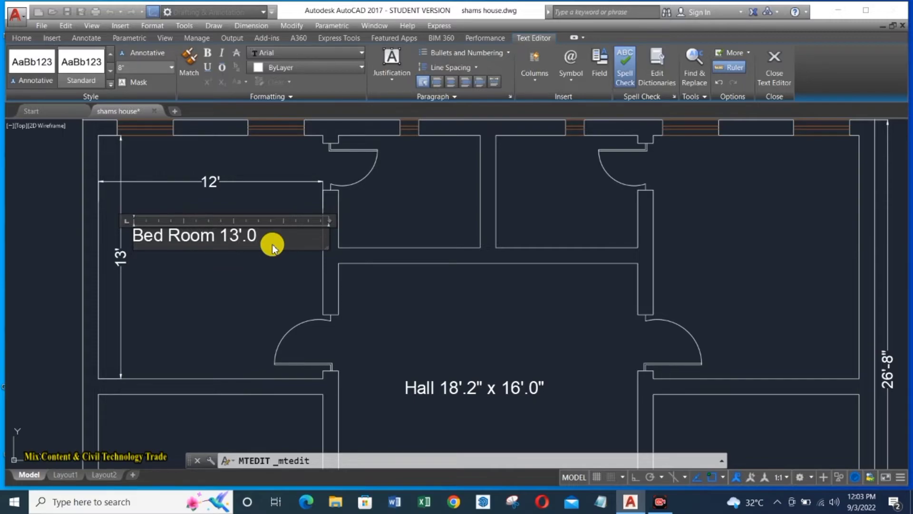
type("\" x12'.0")
left_click(295, 260)
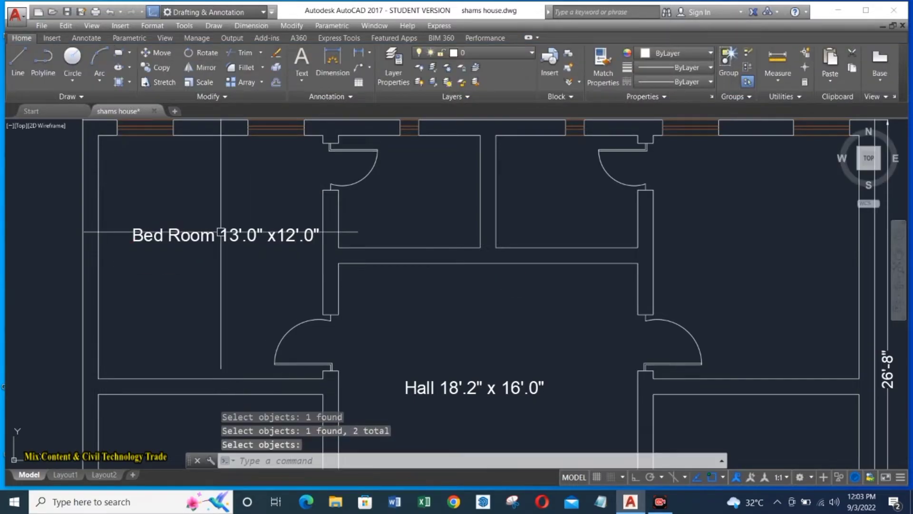
Copy the Bed Room label with ortho on.
scroll(212, 233, "down", 3)
type("co")
key("Return")
left_click(280, 232)
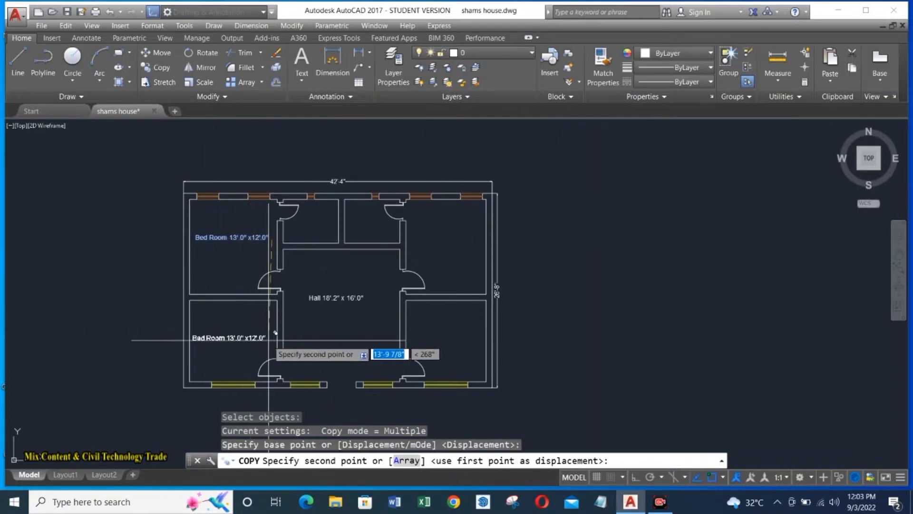
key("F8")
key("Return")
Edit the Bed Room label text to correct its size.
type("dli")
key("Return")
scroll(237, 328, "up", 3)
key("Escape")
key("Escape")
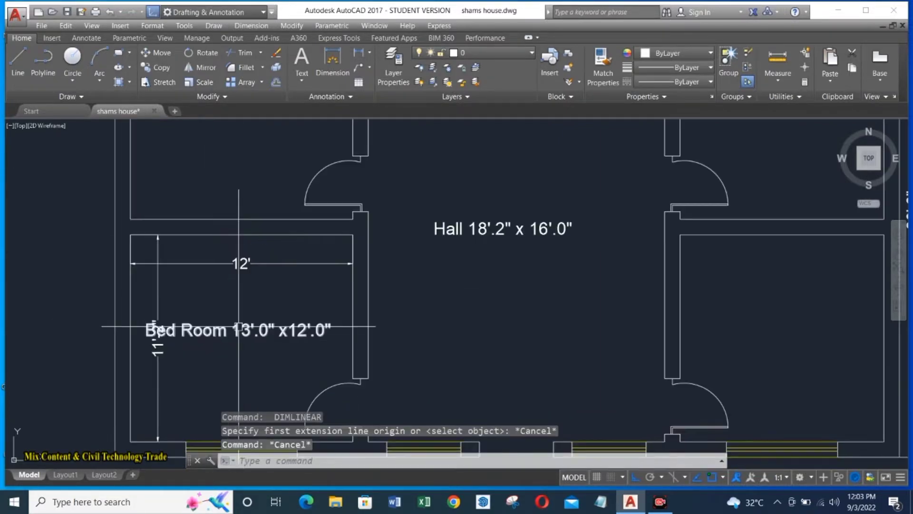
left_click(239, 328)
double_click(254, 332)
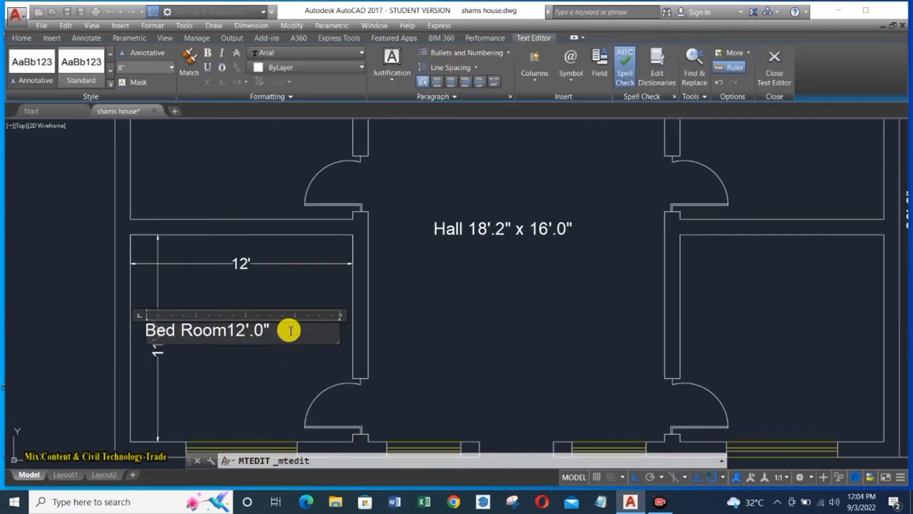
key("Escape")
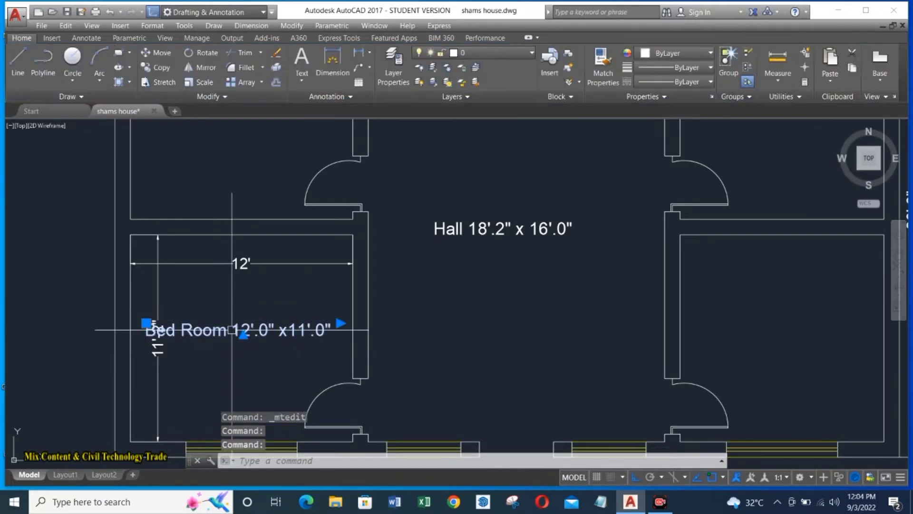
double_click(331, 317)
key("Escape")
Save the drawing and dimension the 13' bedroom wall.
scroll(224, 304, "down", 2)
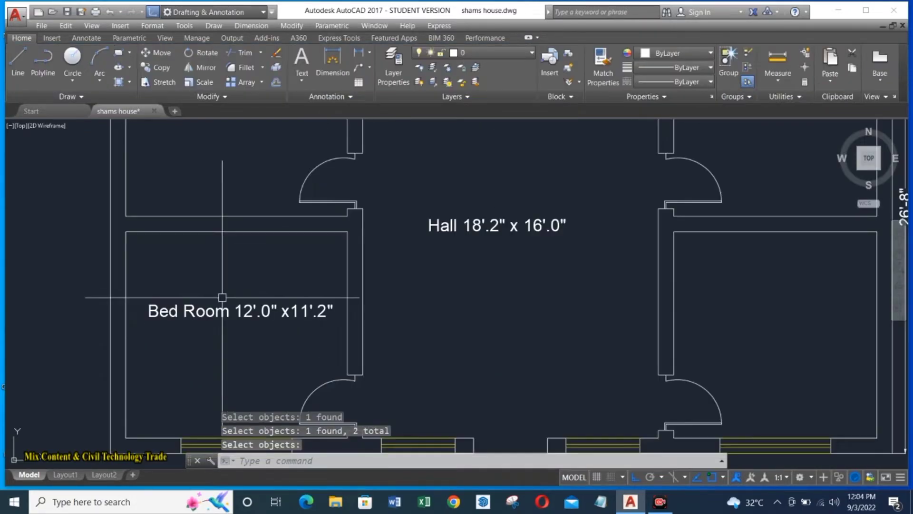
scroll(223, 304, "down", 3)
key("ctrl+s")
type("dli")
key("Return")
left_click(488, 219)
left_click(487, 312)
left_click(464, 277)
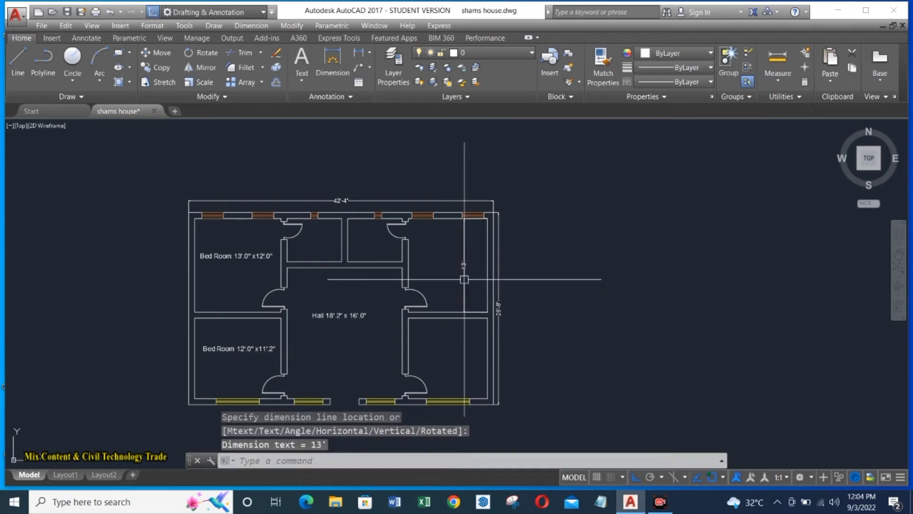
Copy the Bed Room label into the upper right bedroom.
scroll(419, 310, "up", 2)
type("o")
key("Return")
left_click(141, 224)
key("Return")
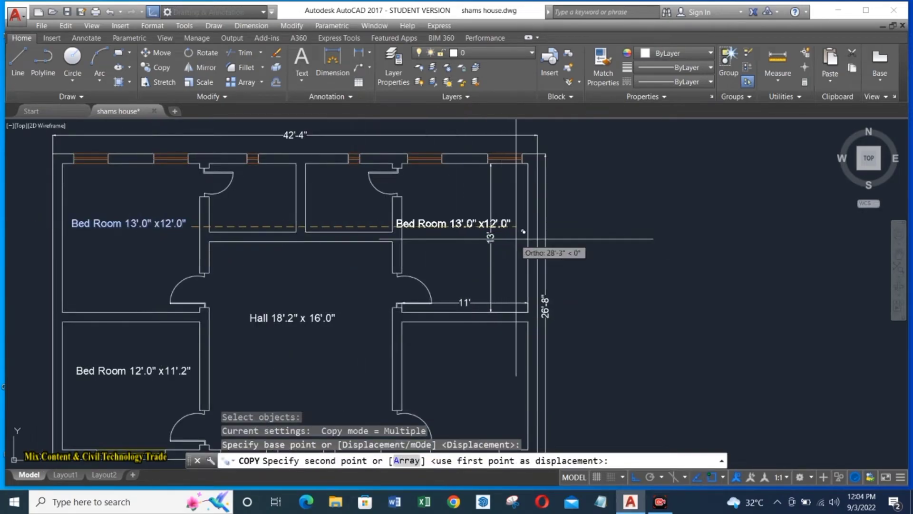
left_click(523, 231)
key("Escape")
Edit the upper right label's size and copy it into the lower right room.
scroll(485, 229, "up", 2)
double_click(515, 244)
type("1")
left_click(517, 268)
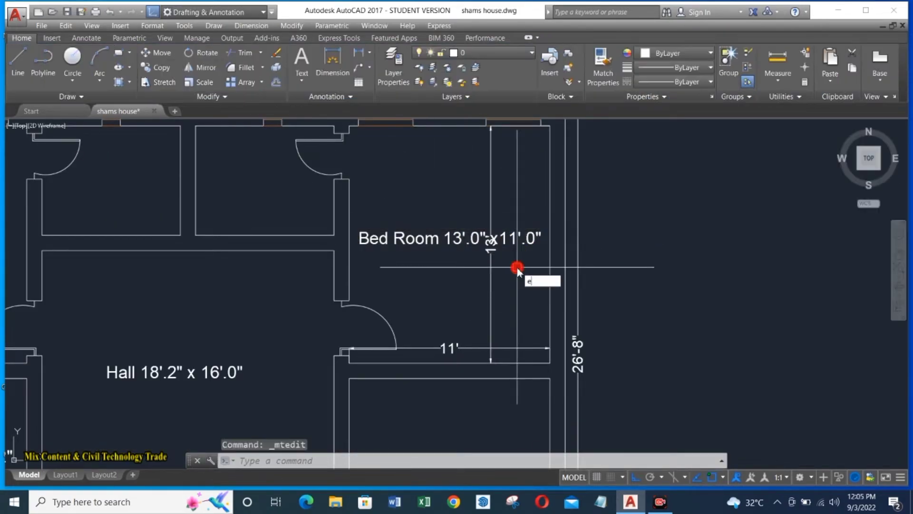
left_click(481, 279)
key("Return")
key("Escape")
Dimension the lower right room's wall to read its size.
scroll(481, 266, "down", 3)
double_click(476, 328)
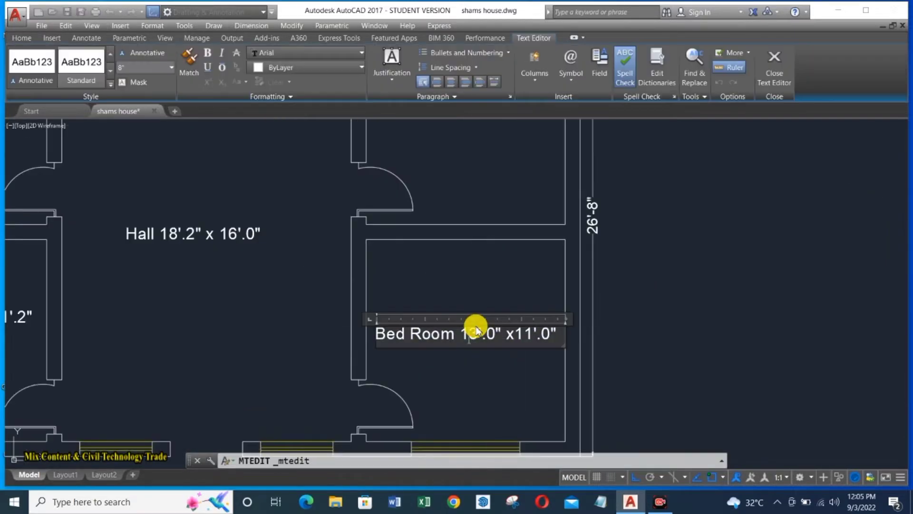
left_click(507, 239)
type("DLI")
key("Return")
left_click(561, 287)
left_click(553, 323)
key("Return")
key("Escape")
key("Escape")
Change the lower right label to Bed Room 11'.0" x 11'.2" and erase the temporary dimension.
scroll(484, 357, "up", 2)
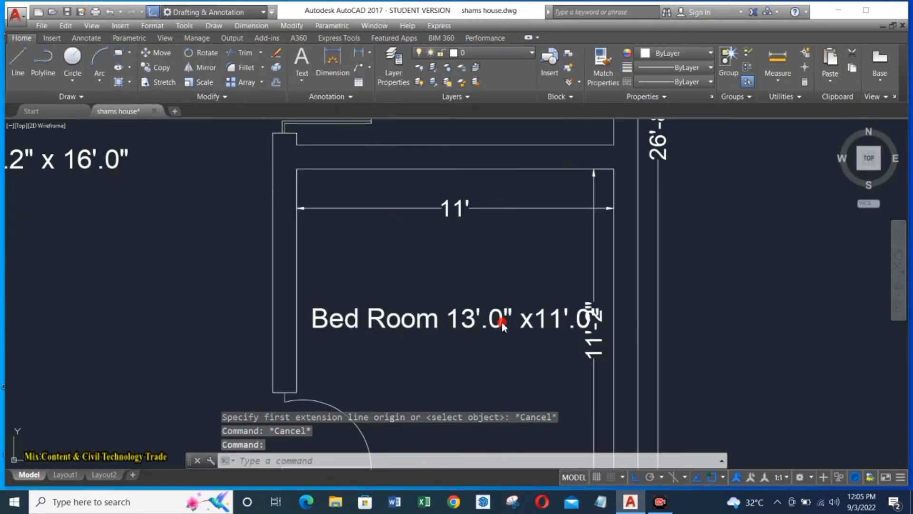
double_click(476, 319)
type("2")
scroll(589, 318, "down", 2)
left_click(594, 376)
type("e")
key("Return")
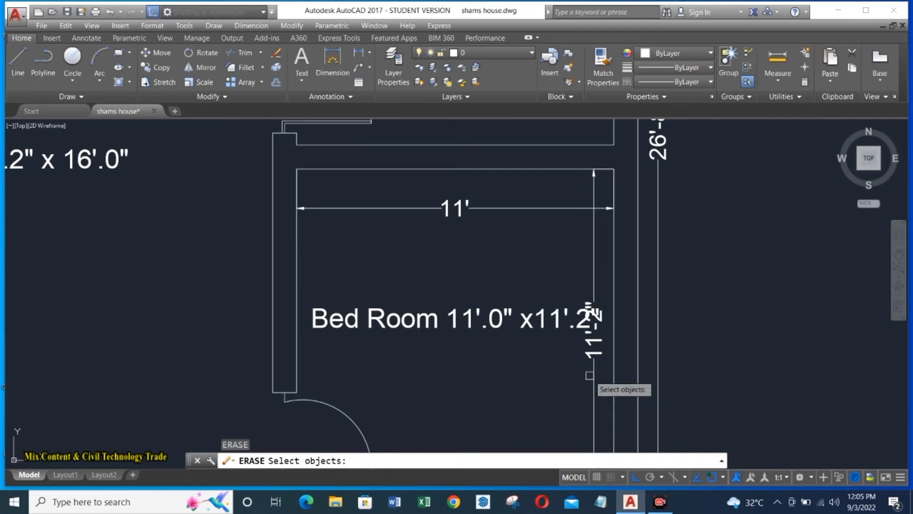
left_click(458, 331)
Make a room label dark blue (16,86,137) and match it onto all room labels.
left_click(710, 52)
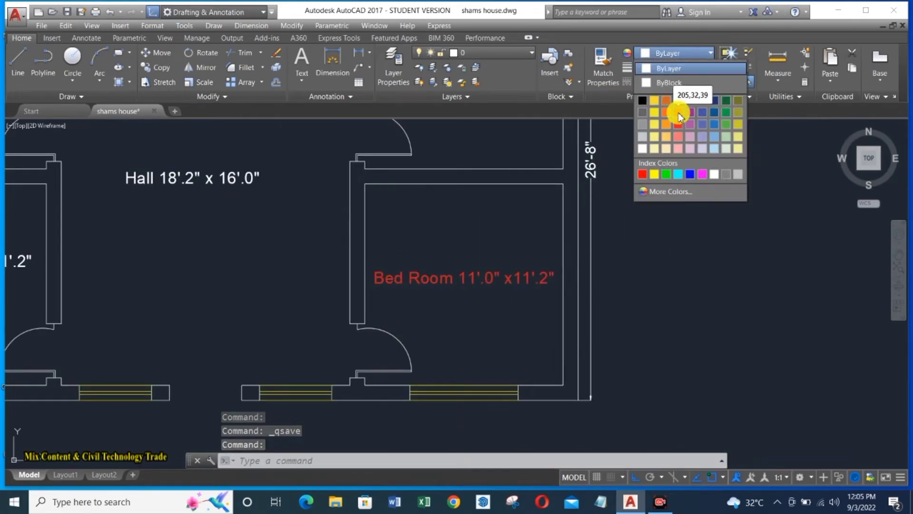
left_click(685, 133)
left_click(463, 277)
scroll(478, 241, "down", 3)
scroll(464, 260, "up", 1)
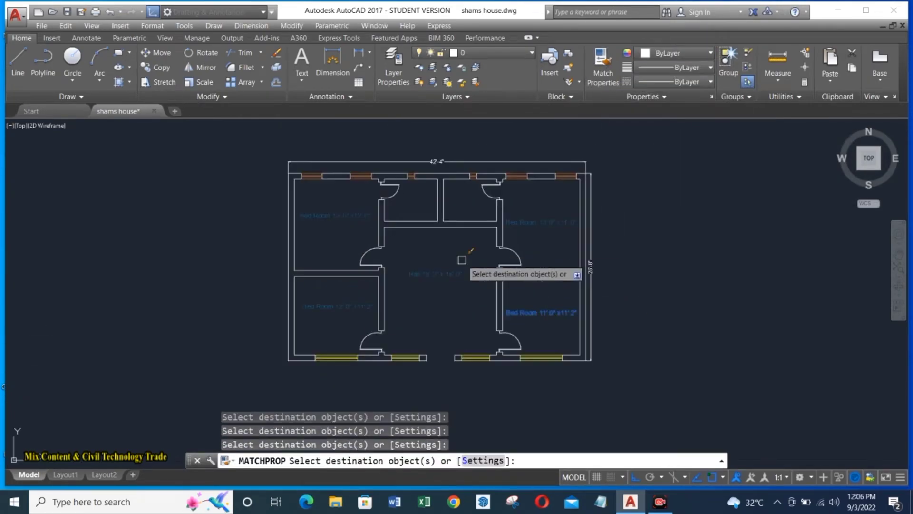
key("Escape")
Copy the Hall label into the bath.
type("co")
key("Return")
left_click(428, 177)
scroll(418, 238, "up", 3)
Dimension the 7'-7" bath width, edit the copied label to Bath 7'.7" x 6'.0", and remove the dimension.
left_click(206, 276)
left_click(420, 276)
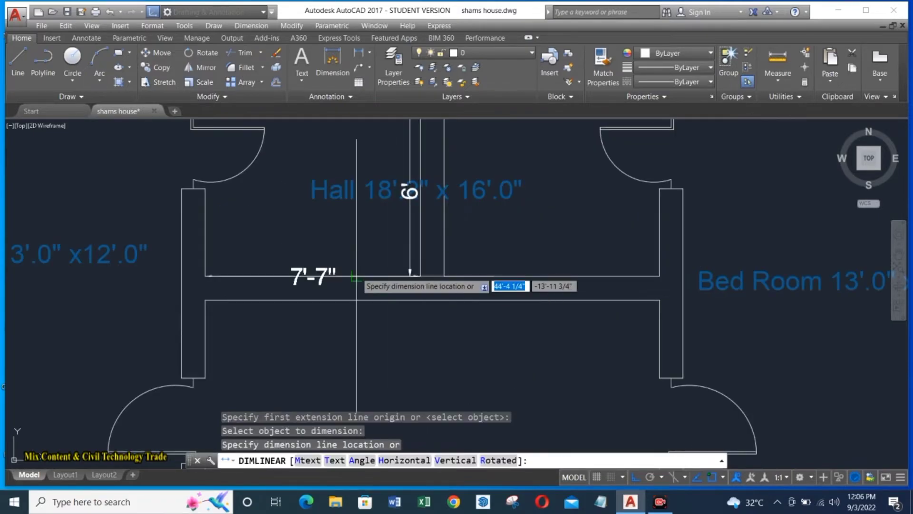
left_click(333, 258)
double_click(377, 188)
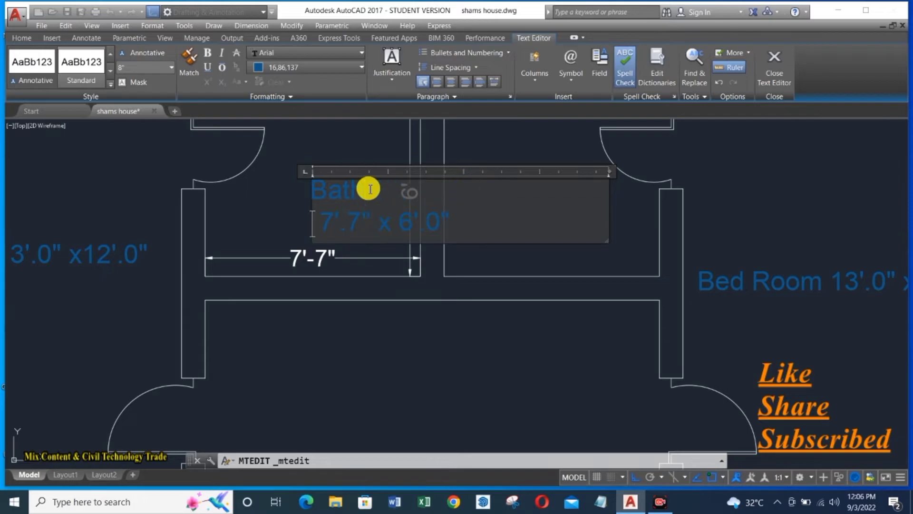
left_click(329, 207)
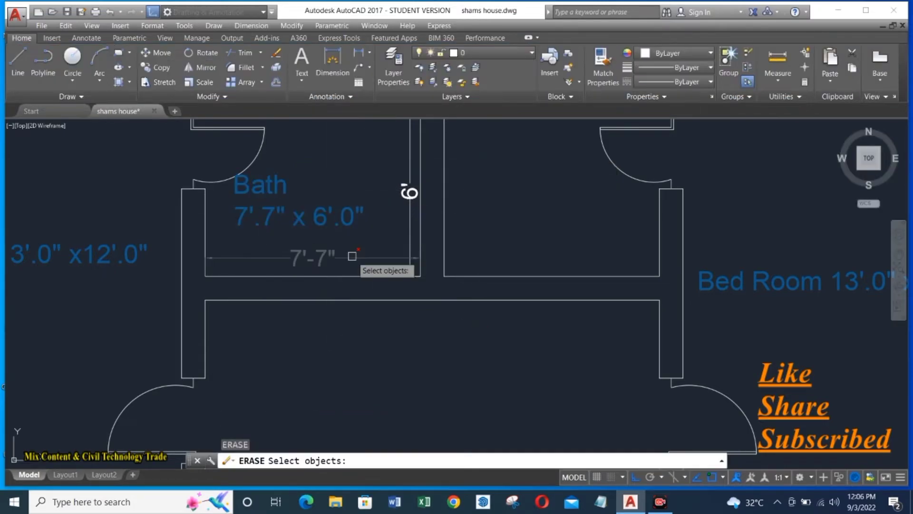
key("Escape")
scroll(352, 255, "down", 3)
key("Return")
Copy the Bath label into the other bathroom.
left_click(482, 285)
key("Escape")
type("e")
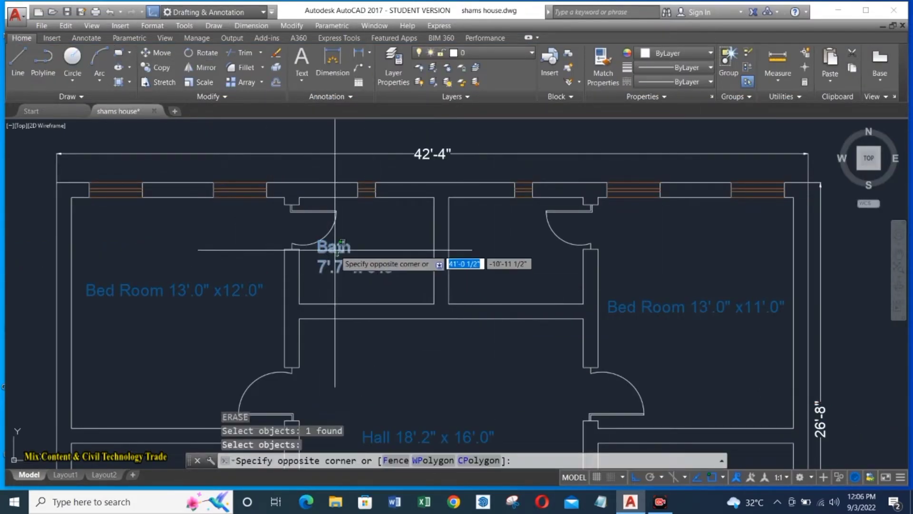
type("co")
key("Return")
left_click(340, 258)
key("Return")
Dimension the 3' window on the top wall.
key("Escape")
key("Escape")
scroll(469, 244, "down", 3)
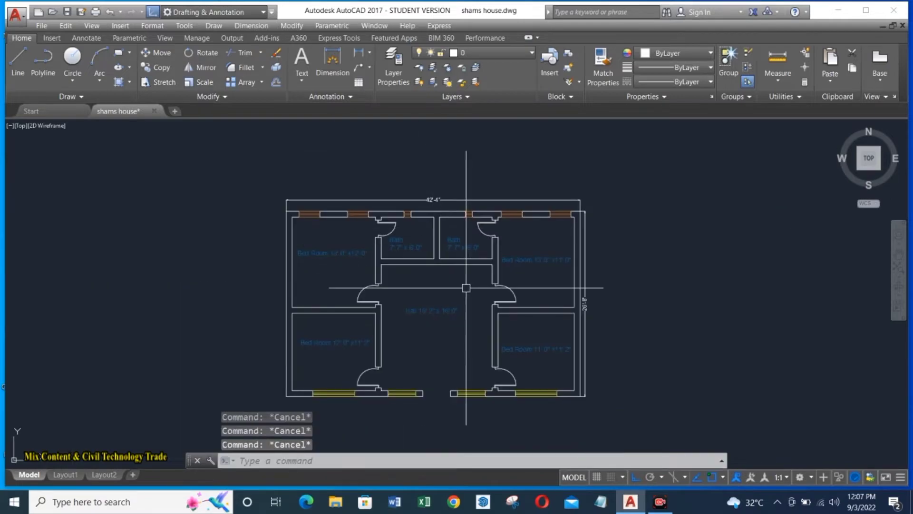
type("dli")
key("Return")
scroll(526, 244, "up", 5)
key("Return")
left_click(322, 223)
left_click(322, 191)
scroll(322, 191, "down", 3)
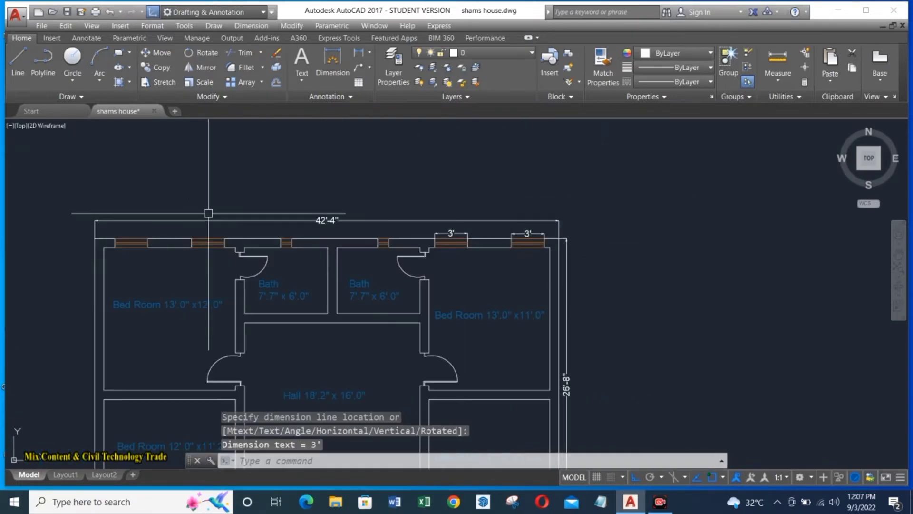
key("Return")
key("Return")
left_click(442, 199)
Dimension the next 3' window and add a 1' dimension.
scroll(199, 231, "down", 1)
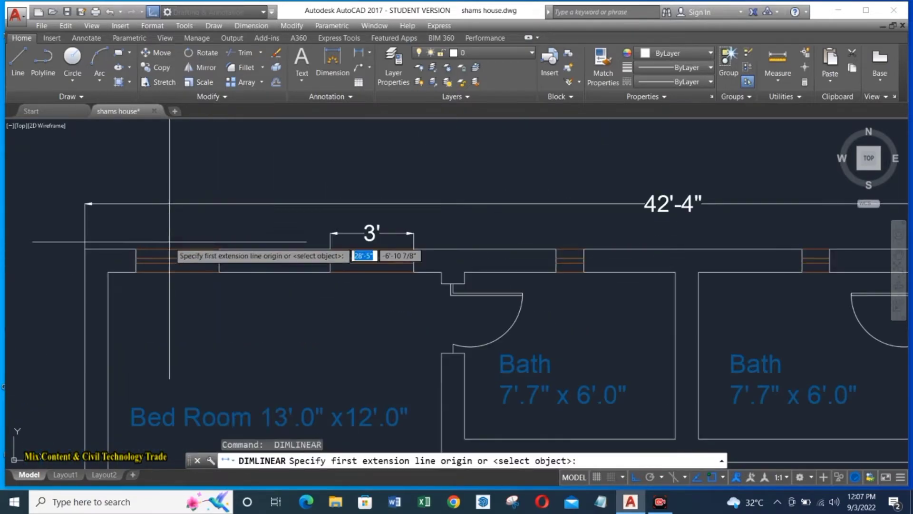
left_click(202, 232)
key("Return")
left_click(647, 255)
left_click(703, 255)
left_click(675, 228)
scroll(537, 383, "down", 2)
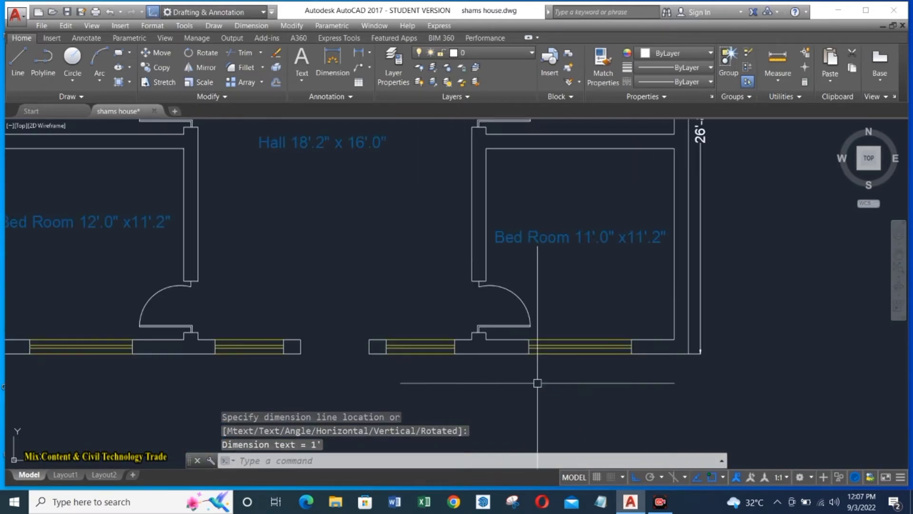
scroll(537, 383, "up", 2)
scroll(534, 320, "down", 2)
Dimension the front wall windows at 4' and 6'.
key("Return")
key("Return")
left_click(534, 320)
key("Return")
key("Return")
scroll(377, 321, "up", 2)
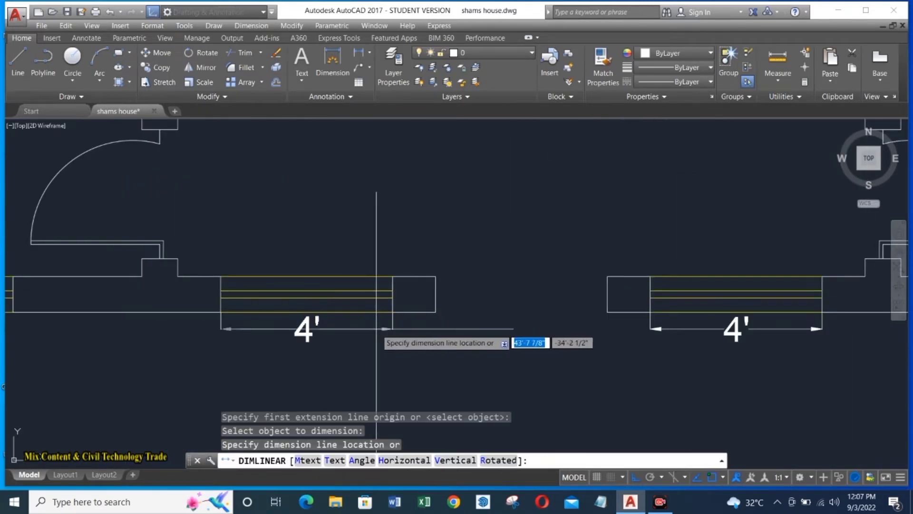
left_click(376, 329)
key("Return")
key("Return")
scroll(261, 271, "down", 1)
scroll(289, 295, "down", 3)
left_click(289, 294)
left_click(289, 301)
Draw the verandah outline lines from the front wall corner.
key("l")
key("Return")
left_click(659, 294)
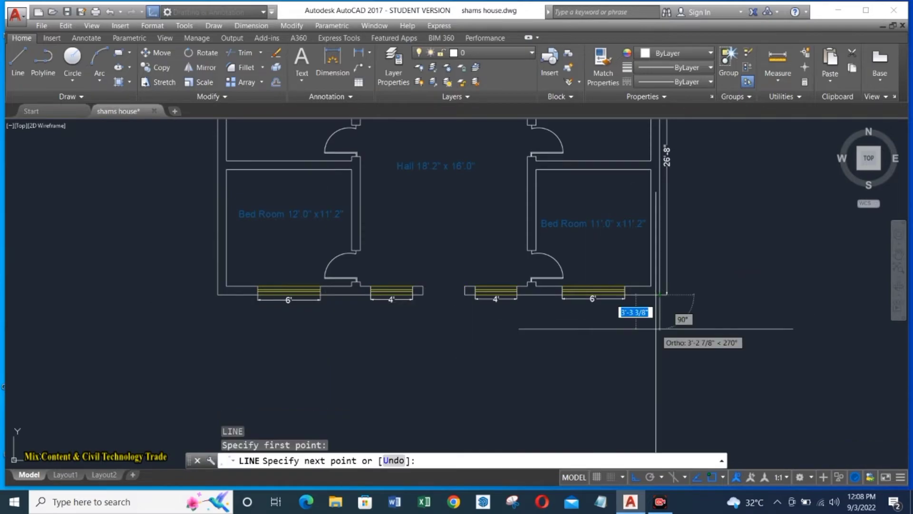
key("Return")
key("Return")
key("l")
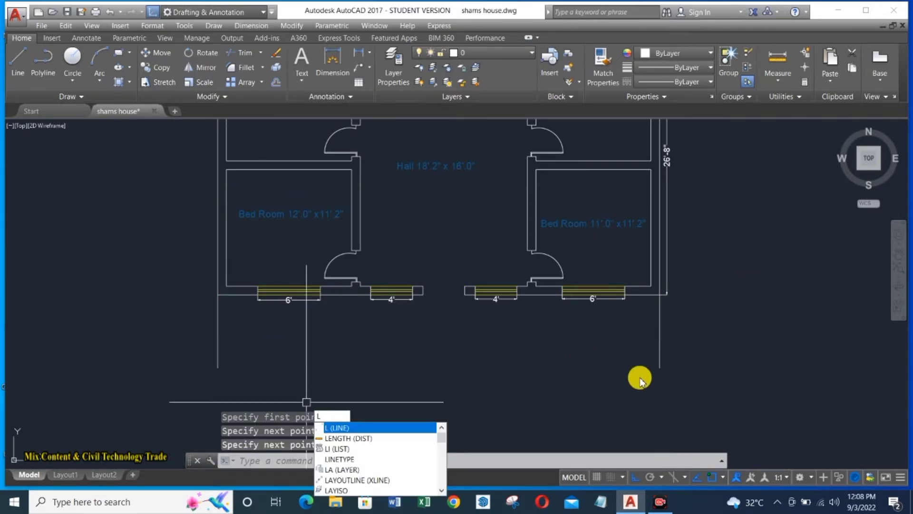
key("Return")
Make the verandah front line dashed and copy the Hall label onto the verandah.
left_click(323, 368)
left_click(693, 82)
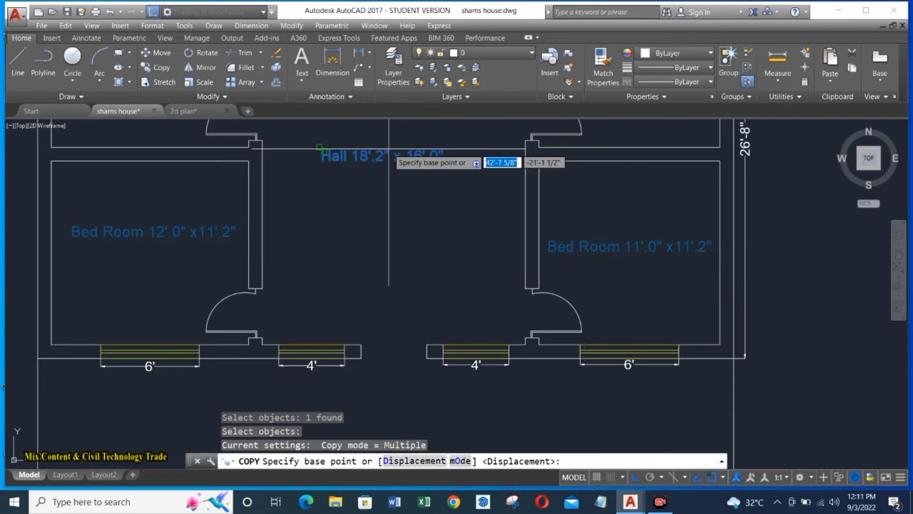
left_click(389, 148)
scroll(390, 262, "up", 2)
double_click(390, 262)
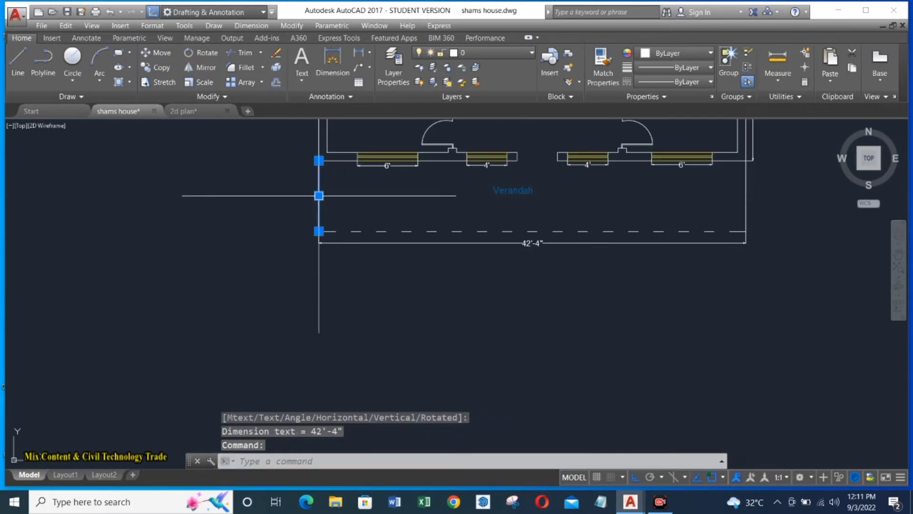
Add the 7' verandah depth dimension and relabel the copy Verandah 24' 4" x 7'.0".
key("Return")
left_click(318, 160)
left_click(319, 231)
left_click(304, 195)
scroll(571, 193, "up", 2)
double_click(570, 192)
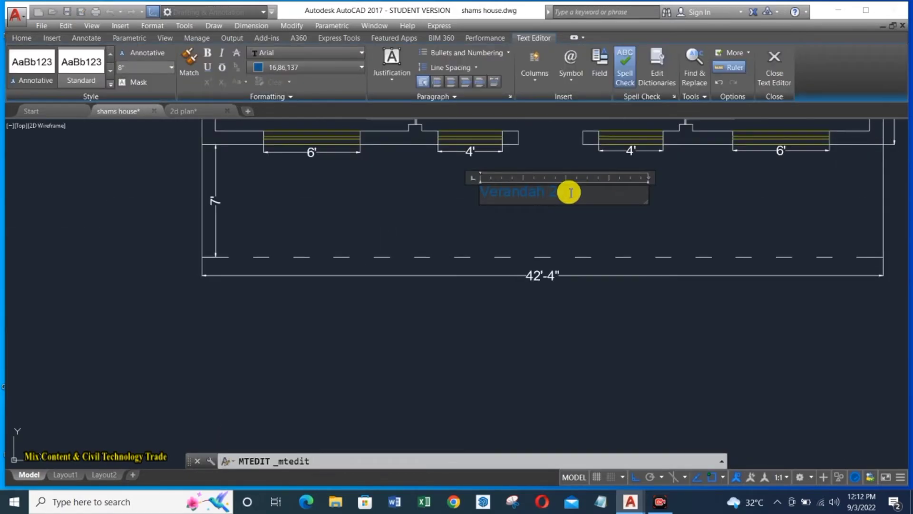
left_click(535, 240)
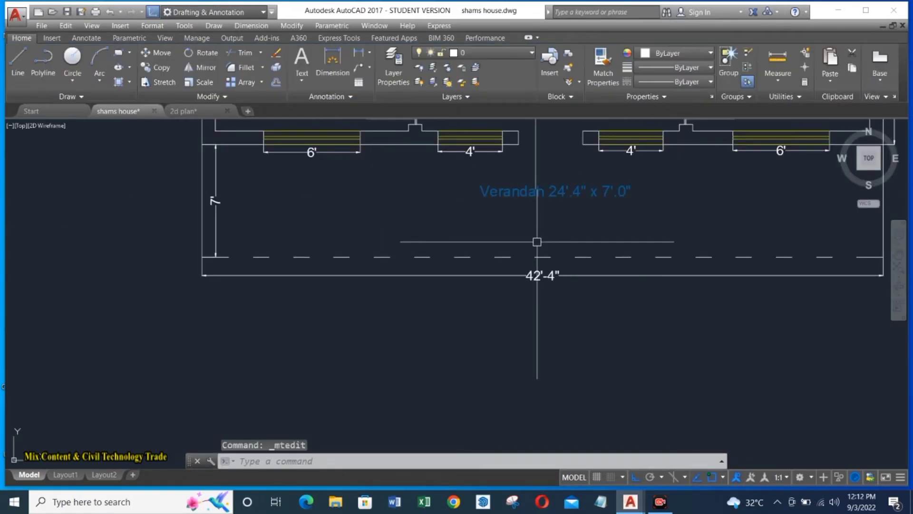
Stretch the verandah side line and bring the whole house plan into view.
scroll(503, 224, "up", 2)
left_click(502, 224)
scroll(502, 224, "up", 2)
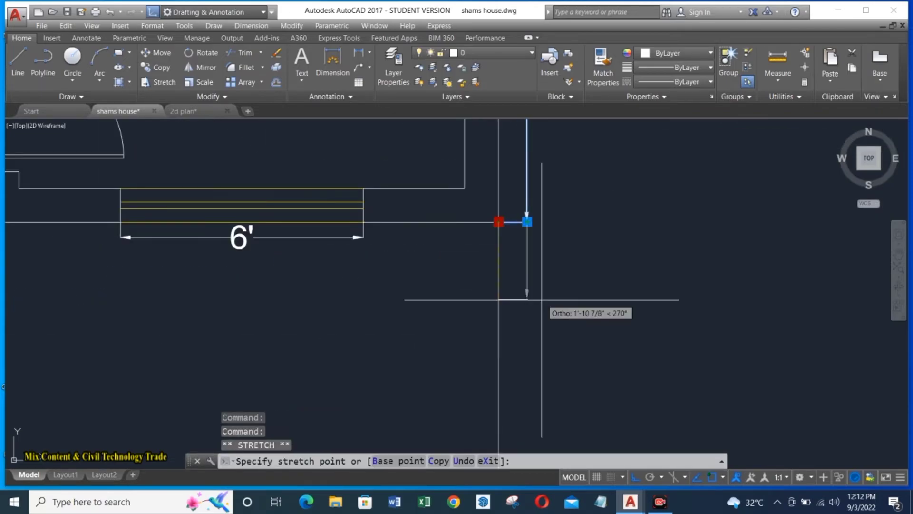
scroll(526, 310, "down", 6)
middle_click_drag(632, 273, 598, 359)
Save the drawing and turn one bath door swing arc yellow.
scroll(596, 289, "down", 2)
key("ctrl+s")
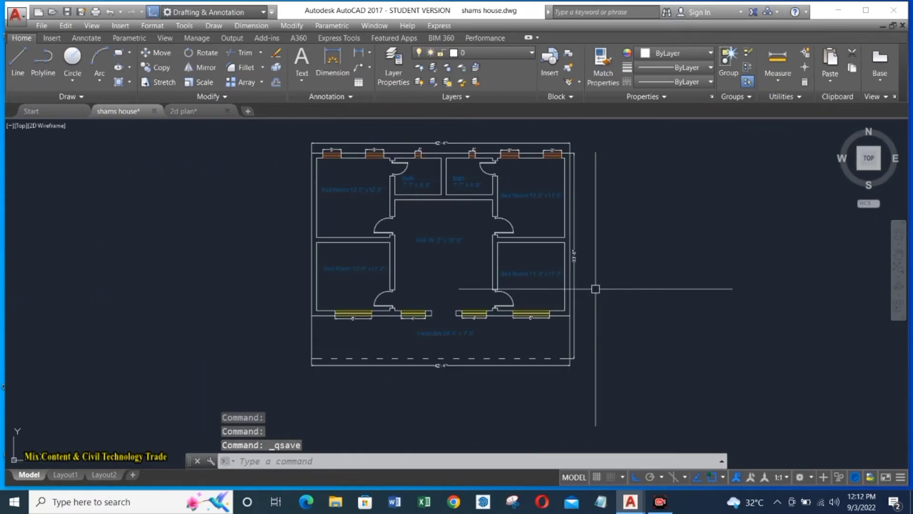
scroll(499, 155, "up", 5)
left_click(509, 184)
left_click(423, 204)
left_click(665, 56)
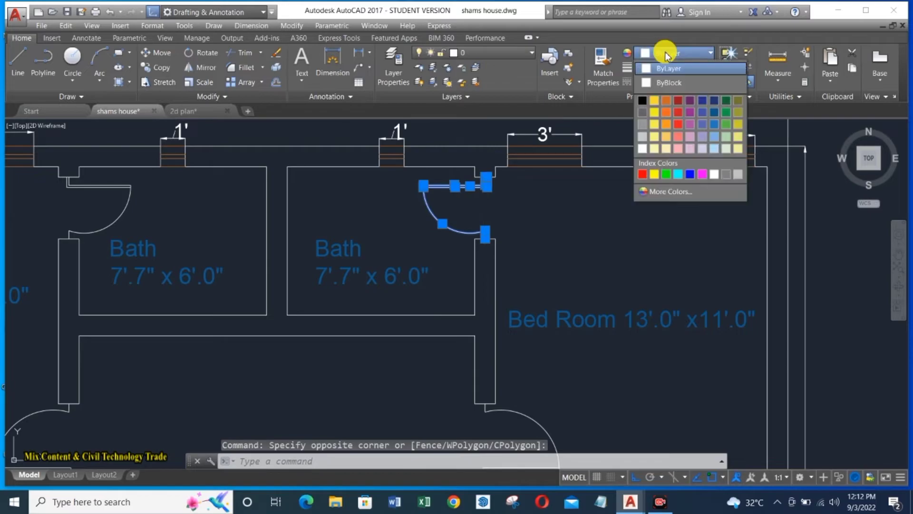
left_click(658, 125)
Match the yellow colour from the bath door arc onto three other door arcs.
left_click(603, 66)
left_click(457, 223)
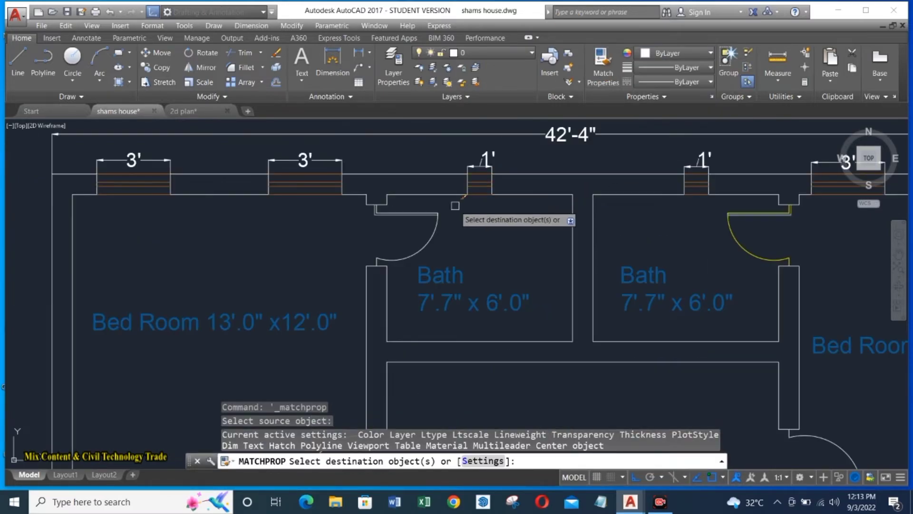
scroll(371, 191, "up", 5)
left_click(372, 192)
left_click(402, 291)
scroll(402, 291, "down", 5)
scroll(296, 357, "up", 5)
left_click(296, 357)
left_click(408, 365)
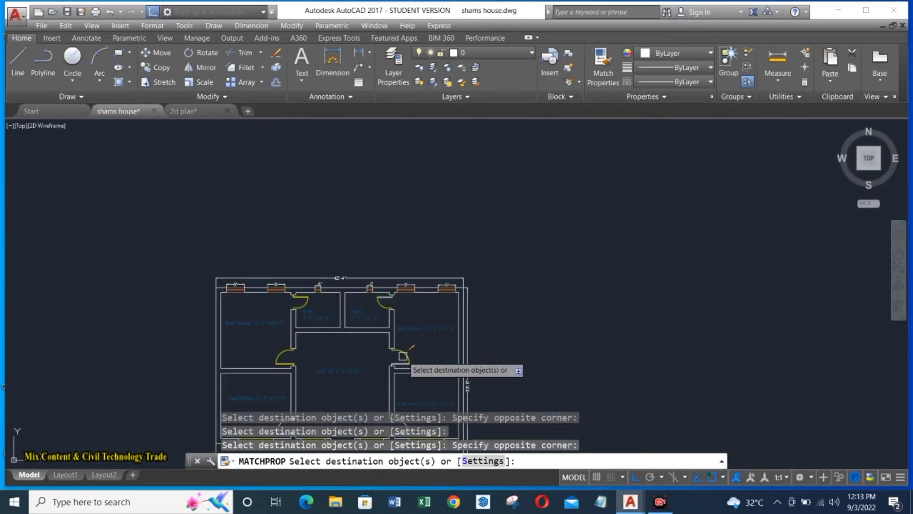
Match the yellow colour onto the bedroom door arc too.
scroll(418, 356, "up", 5)
scroll(418, 356, "down", 5)
scroll(507, 271, "up", 5)
left_click(547, 259)
left_click(448, 316)
scroll(326, 278, "up", 5)
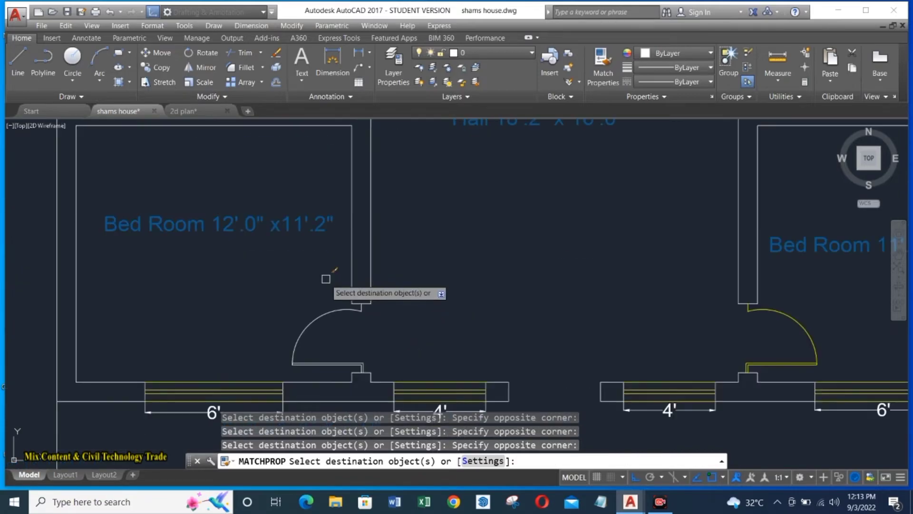
Draw the door jamb lines at the verandah entrance opening.
key("Escape")
key("Escape")
key("Escape")
scroll(269, 366, "down", 5)
type("l")
key("Return")
scroll(425, 319, "up", 5)
left_click(467, 311)
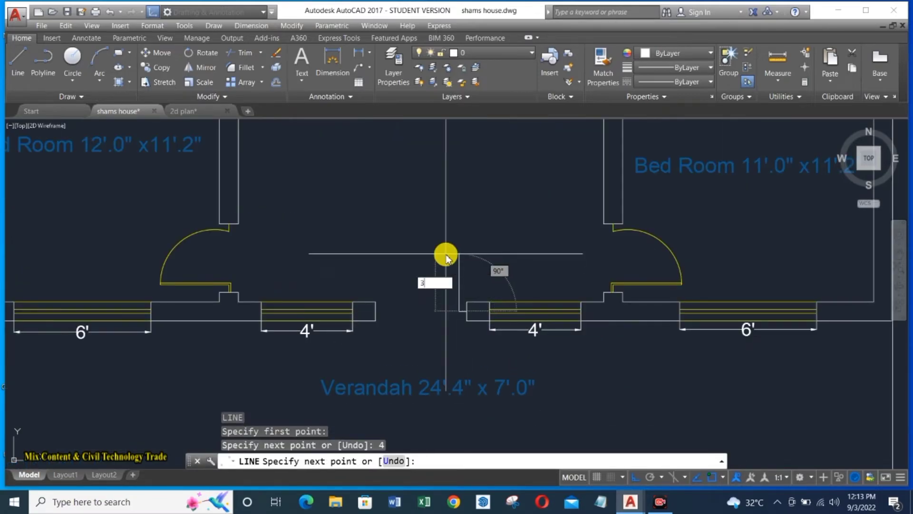
key("Return")
key("Return")
left_click(375, 310)
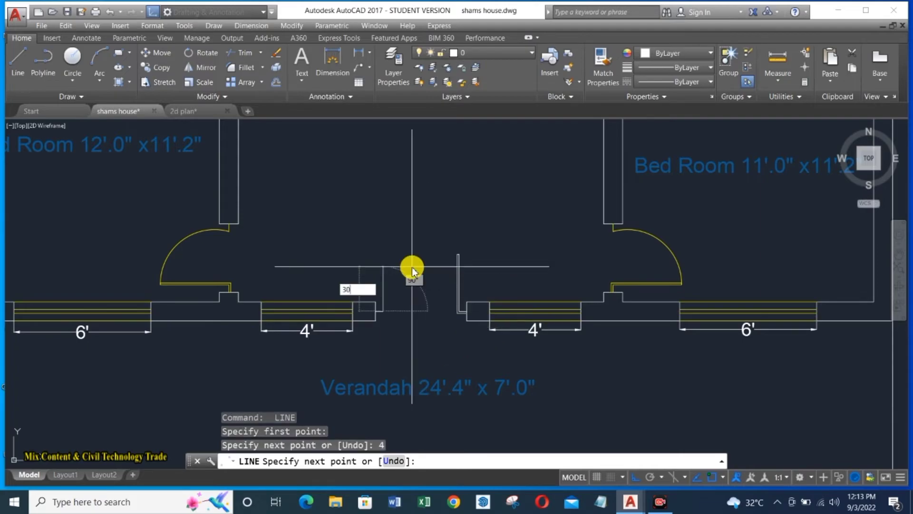
key("Return")
key("Return")
Draw left and right swing arcs forming the double-leaf entrance door.
type("o")
key("Escape")
key("Escape")
scroll(375, 326, "up", 5)
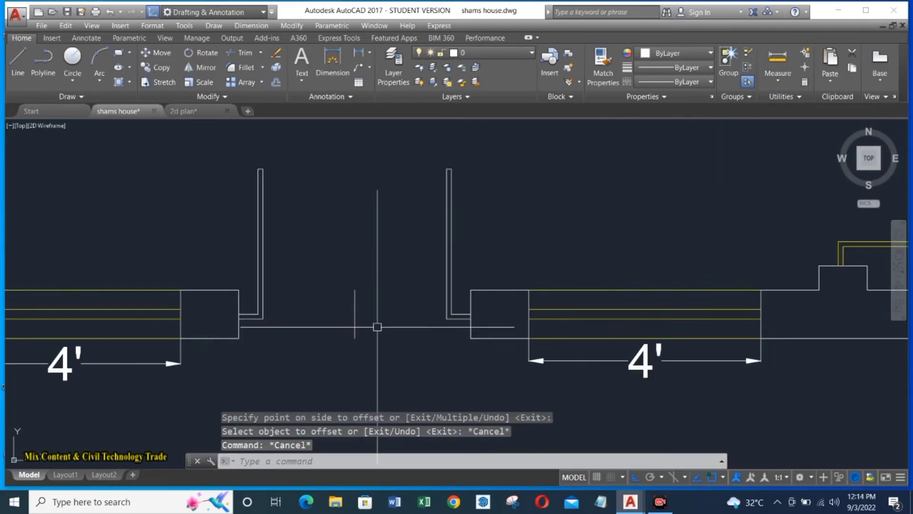
type("a")
left_click(265, 168)
left_click(412, 361)
key("Return")
left_click(562, 169)
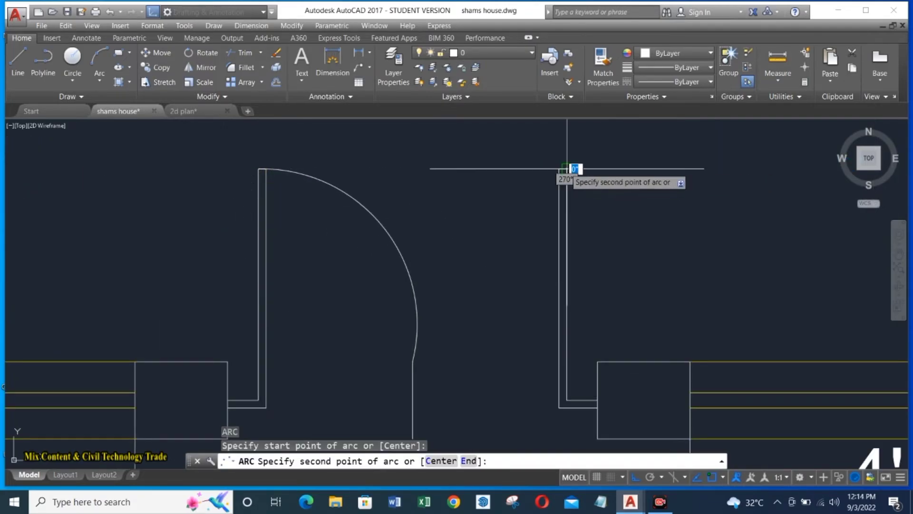
type("e")
key("Return")
left_click(407, 355)
key("Escape")
key("Escape")
Match the yellow door colour onto the new double door.
type("tr")
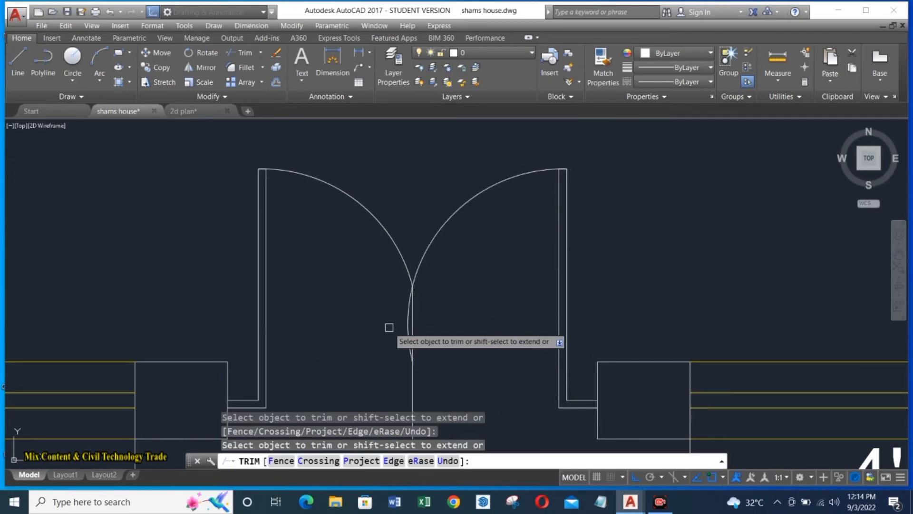
key("Escape")
scroll(387, 326, "down", 4)
left_click(598, 67)
left_click(742, 208)
left_click_drag(485, 208, 248, 380)
key("Escape")
Save the drawing and open the Dimension Style Manager with D.
key("ctrl+s")
type("d")
key("Return")
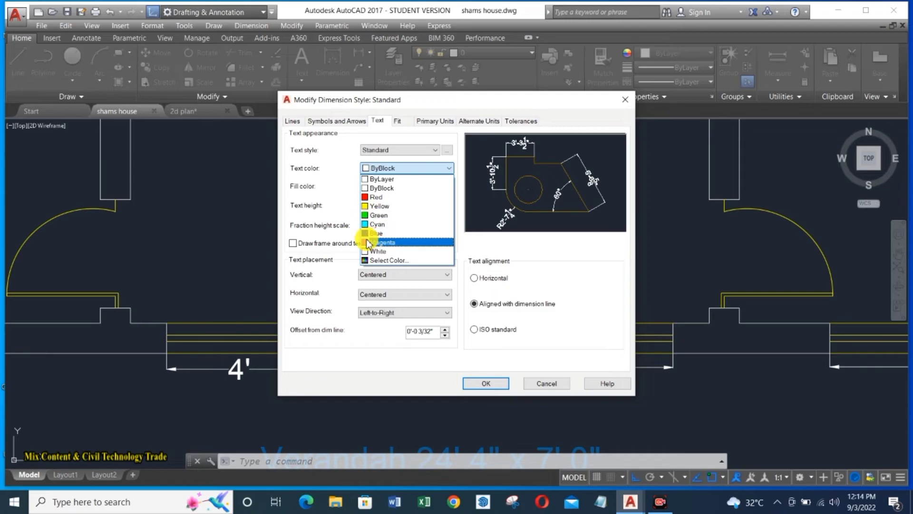
Apply magenta as the dimension text colour and close the Dimension Style Manager.
left_click(488, 383)
left_click(534, 339)
scroll(515, 261, "down", 4)
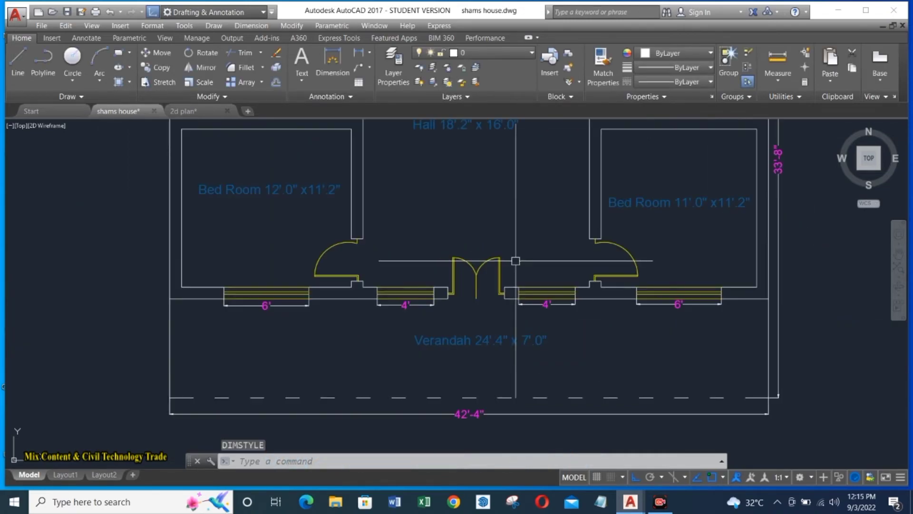
scroll(580, 225, "down", 5)
scroll(637, 143, "up", 3)
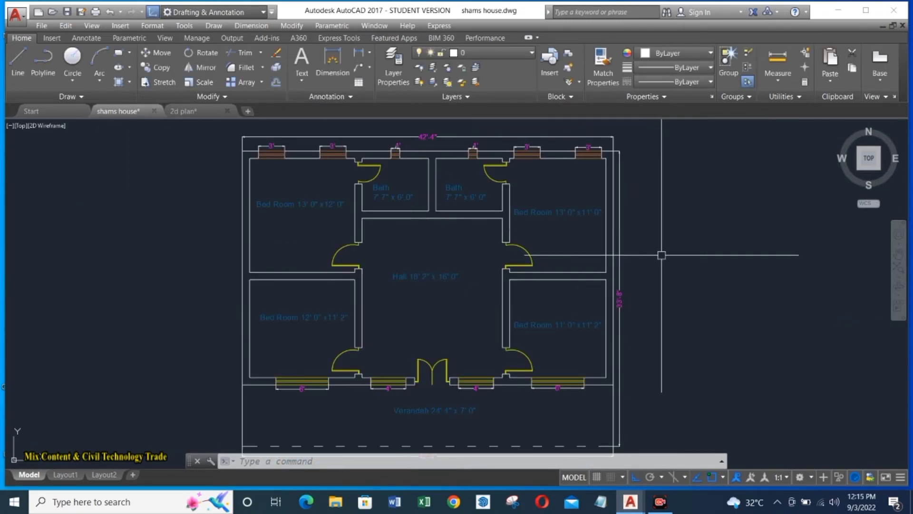
Zoom out to show the whole plan and save the drawing.
right_click(671, 241)
left_click(692, 331)
left_click_drag(550, 261, 542, 290)
key("Escape")
key("ctrl+s")
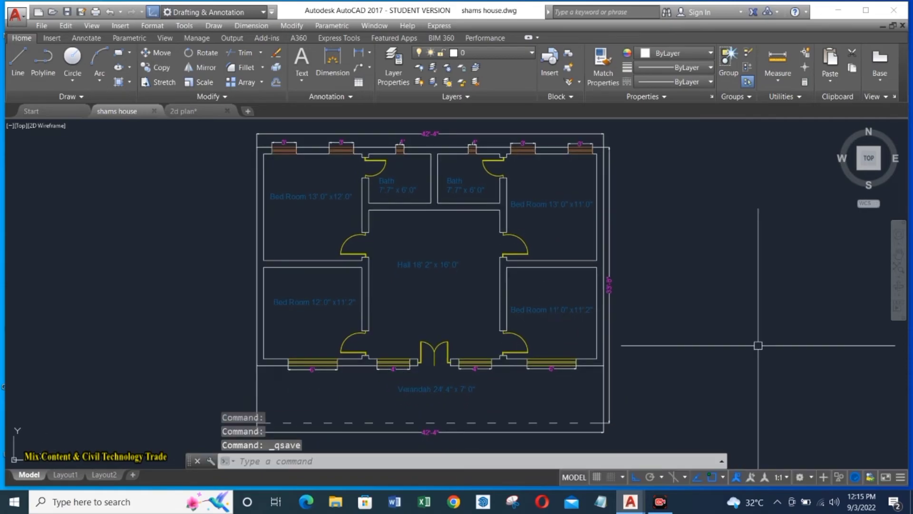
Back out of an accidental PDF import and switch to the Layout1 sheet.
left_click(24, 27)
mouse_move(47, 186)
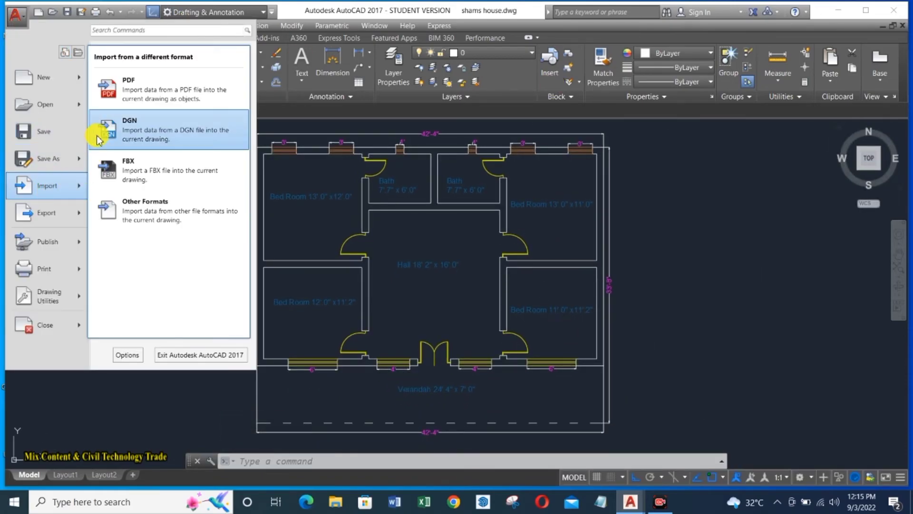
left_click(149, 91)
key("Escape")
left_click(67, 474)
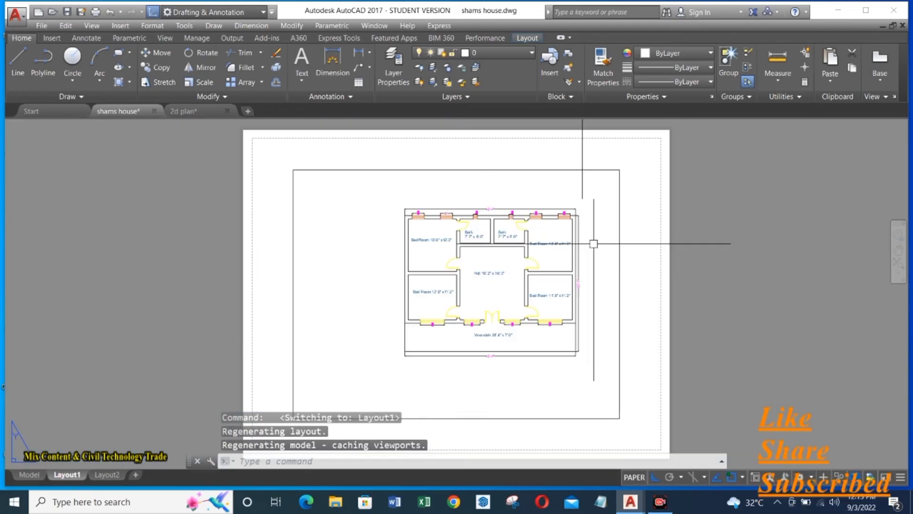
Select the Layout1 viewport frame, then cancel the attempted resize.
left_click(620, 170)
left_click(619, 170)
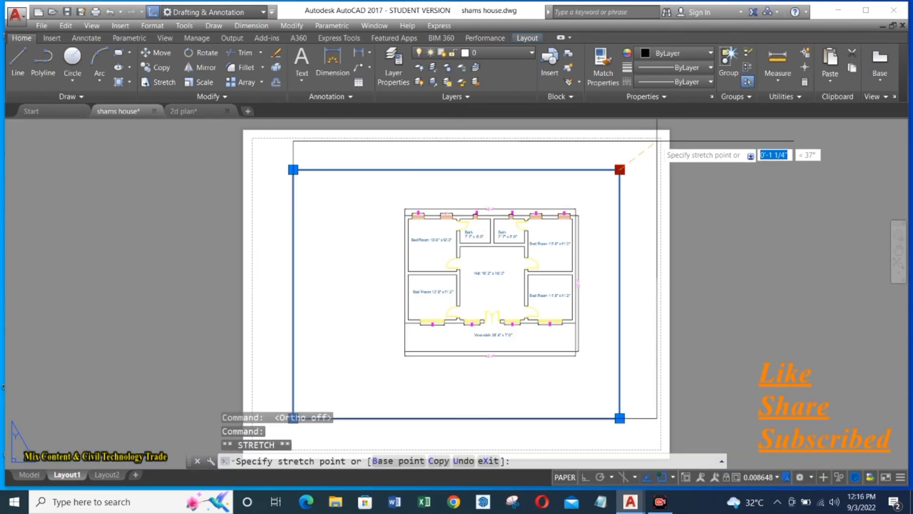
scroll(618, 166, "up", 3)
scroll(662, 116, "down", 5)
scroll(654, 126, "up", 3)
key("Escape")
Activate the viewport and zoom and pan the plan to fill the sheet.
double_click(546, 249)
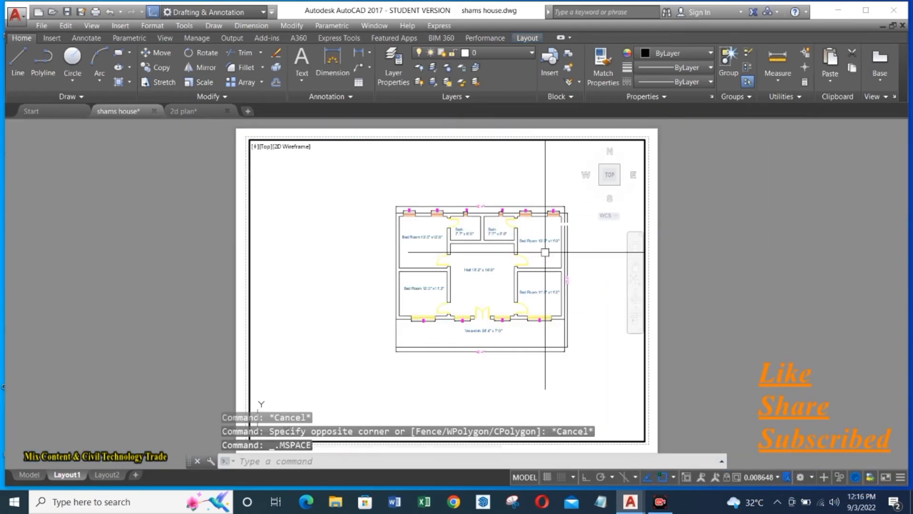
right_click(510, 245)
left_click(546, 351)
left_click_drag(357, 418, 357, 369)
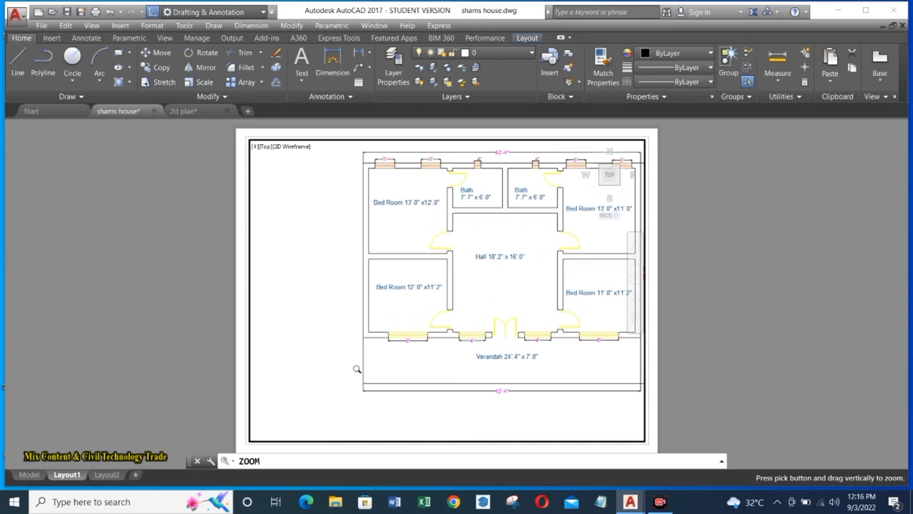
right_click(485, 315)
left_click(497, 328)
mouse_move(459, 378)
left_mouse_down()
mouse_move(438, 378)
mouse_move(429, 390)
mouse_move(461, 371)
left_mouse_up()
right_click(438, 379)
left_click(464, 409)
right_click(430, 381)
left_click(463, 408)
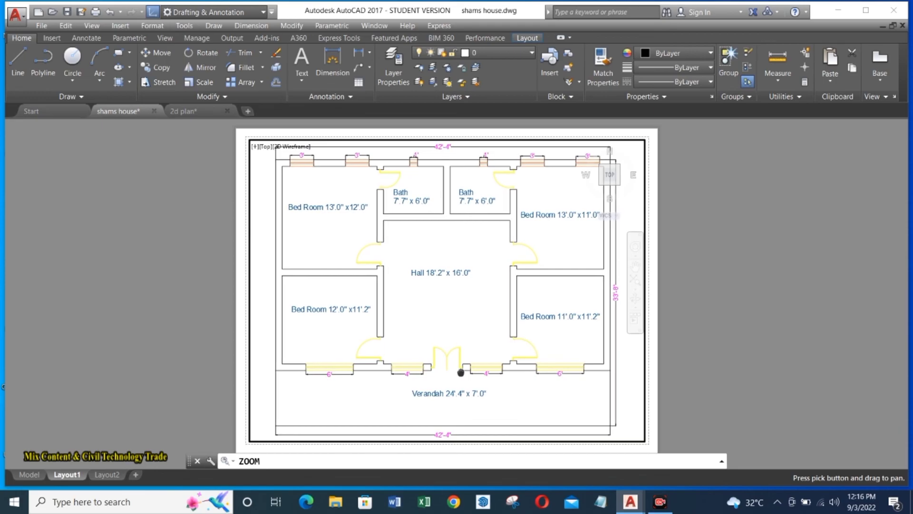
key("Escape")
Export the layout as shams house.pdf to the Desktop.
left_click(15, 15)
left_click(33, 129)
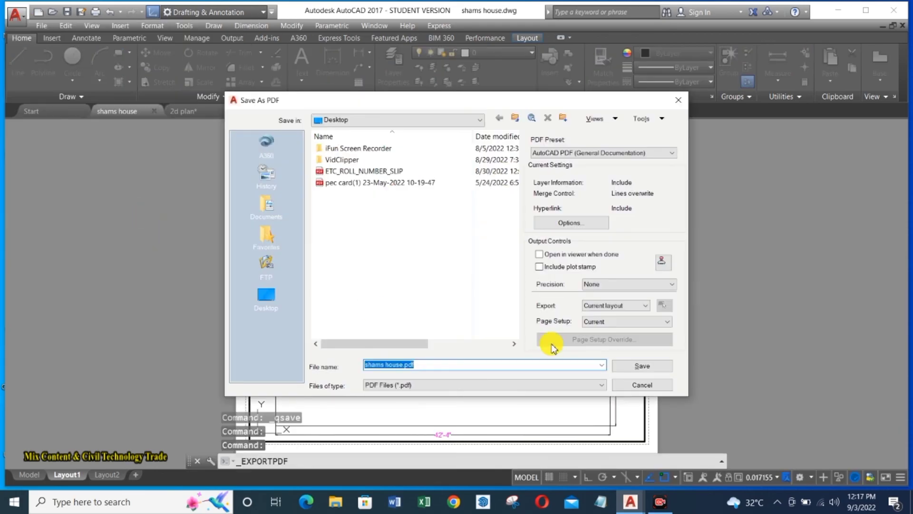
left_click(265, 296)
left_click(614, 363)
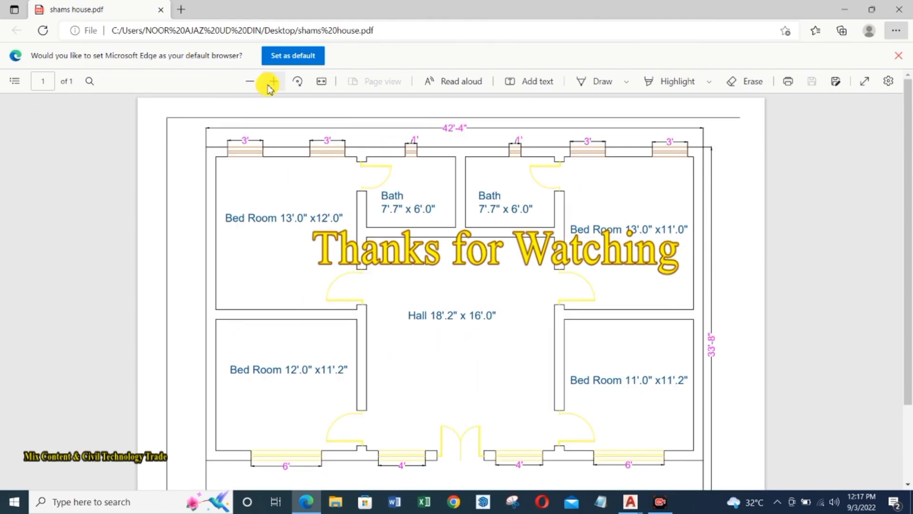
Enlarge the exported PDF page view in the browser and scroll through it.
left_click(269, 89)
scroll(381, 224, "down", 3)
scroll(265, 139, "up", 2, "ctrl")
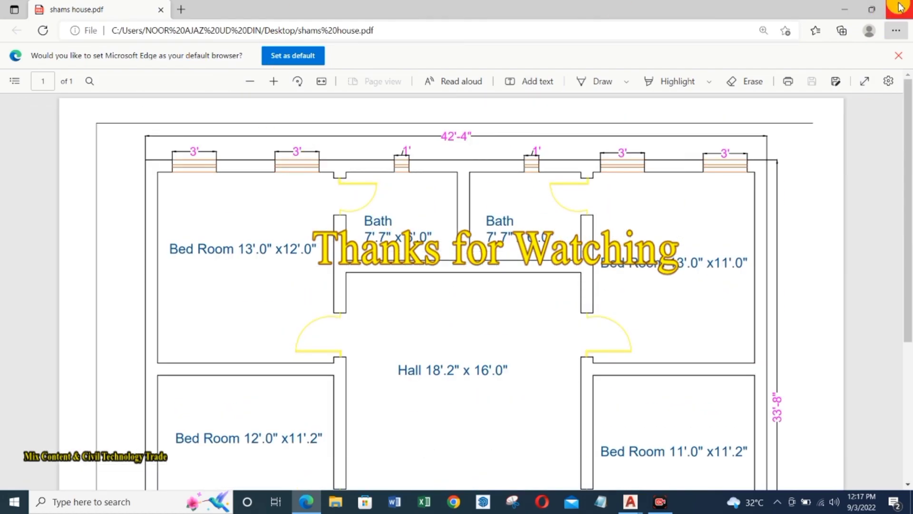